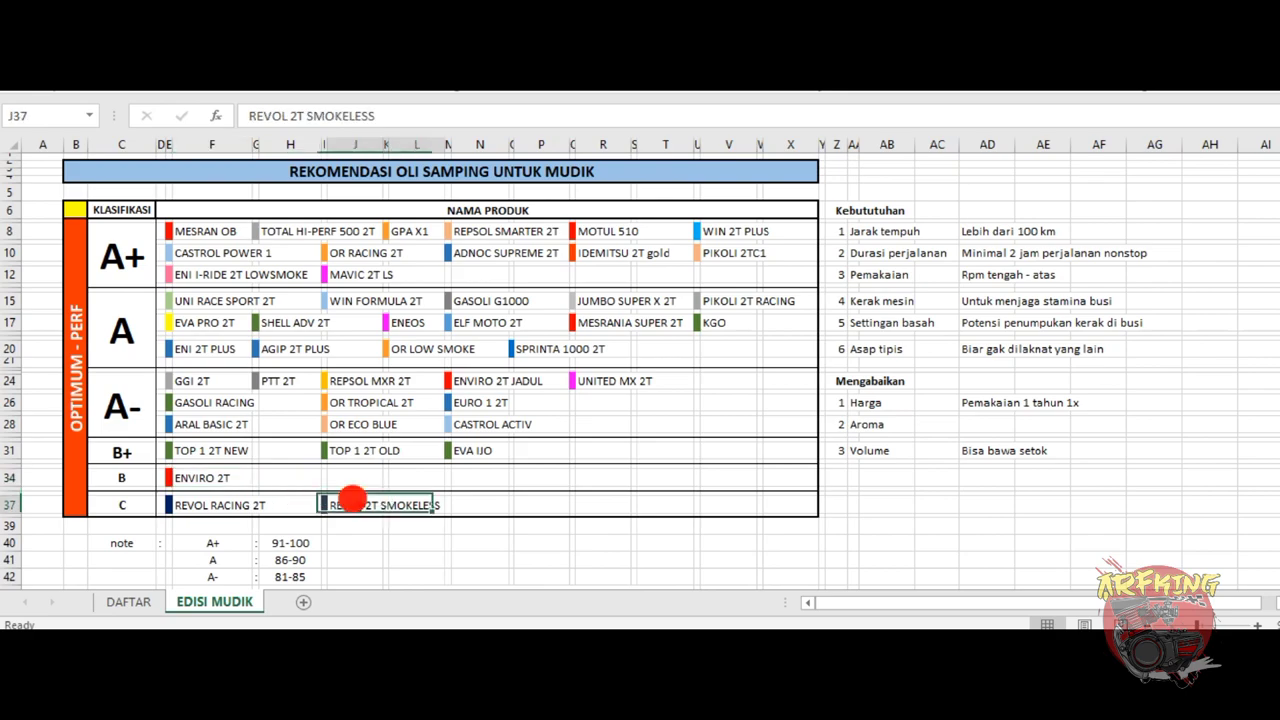
# Review the sheet title and the first three requirements under Kebututuhan: Jarak tempuh, Durasi perjalanan and Pemakaian
pyautogui.click(201, 504)
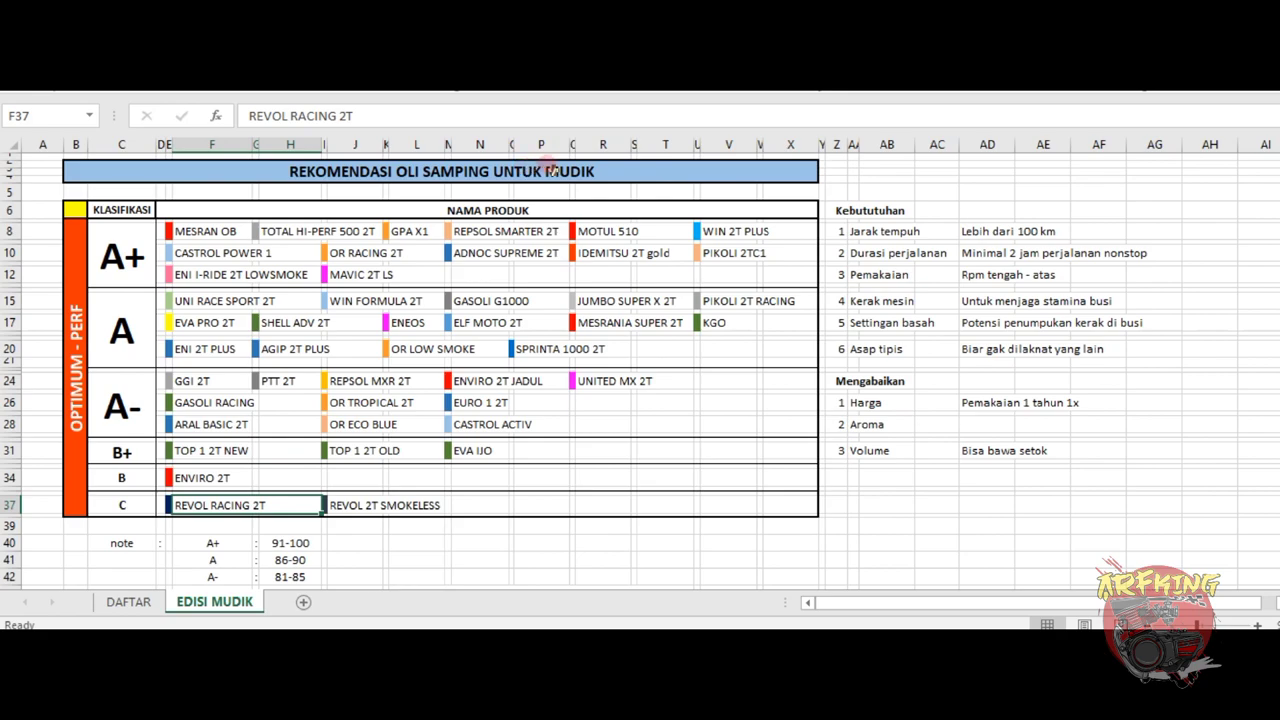
pyautogui.click(580, 168)
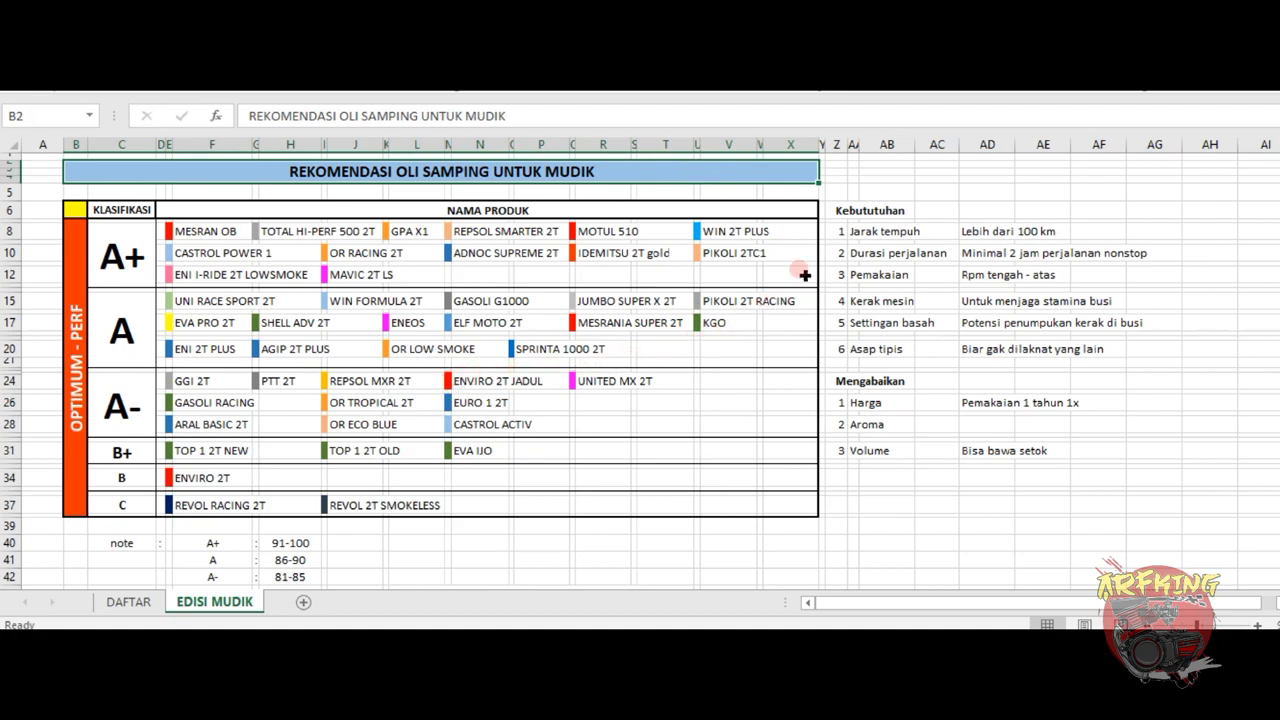
pyautogui.click(845, 208)
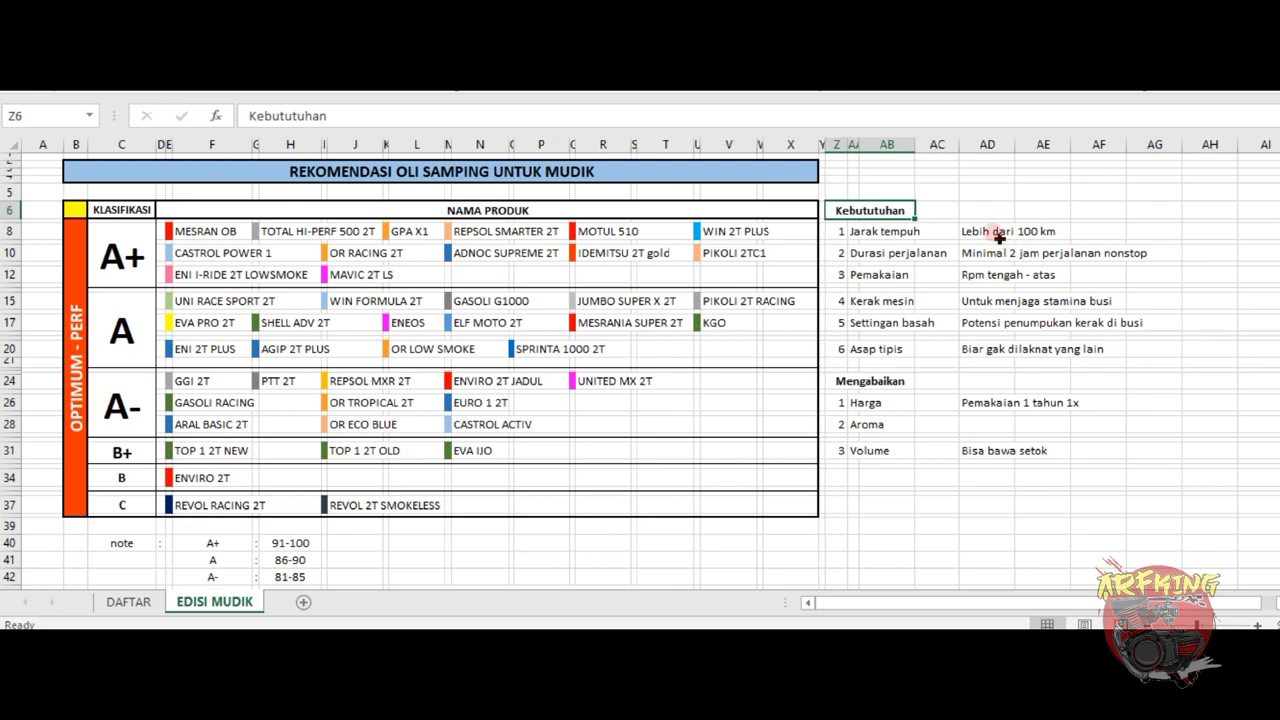
pyautogui.click(862, 229)
pyautogui.click(875, 274)
pyautogui.click(853, 229)
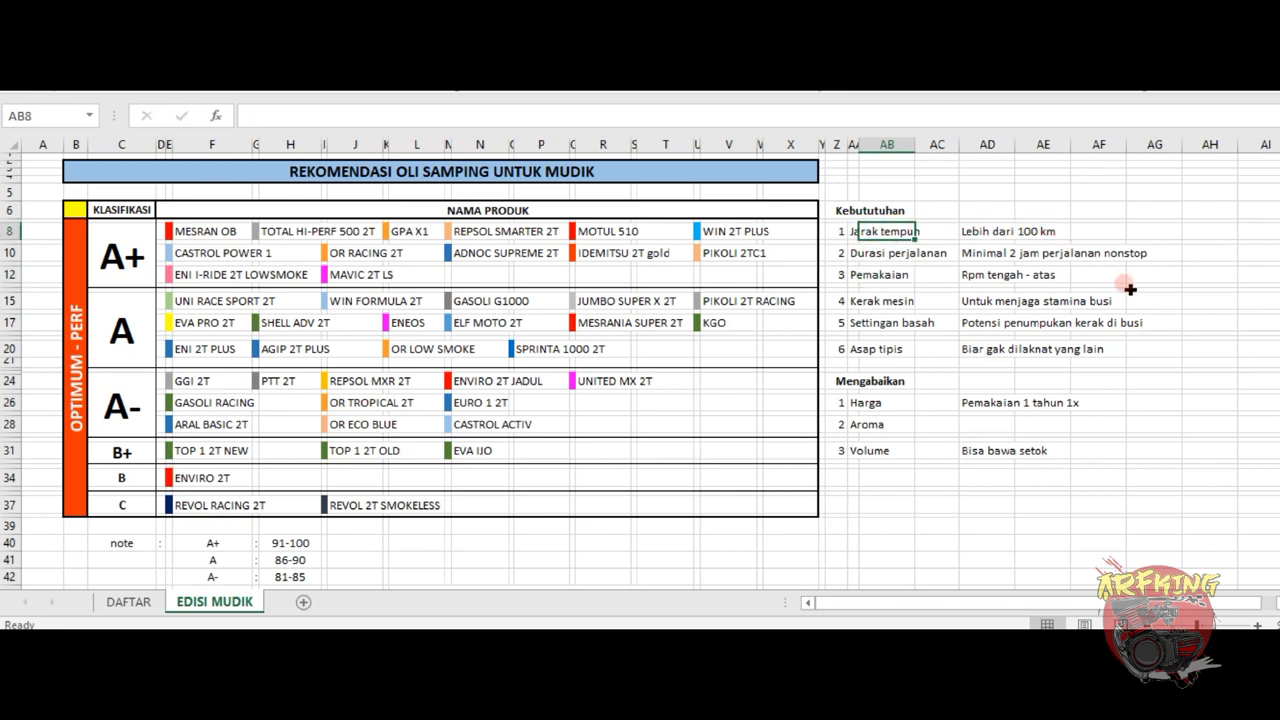
pyautogui.click(860, 253)
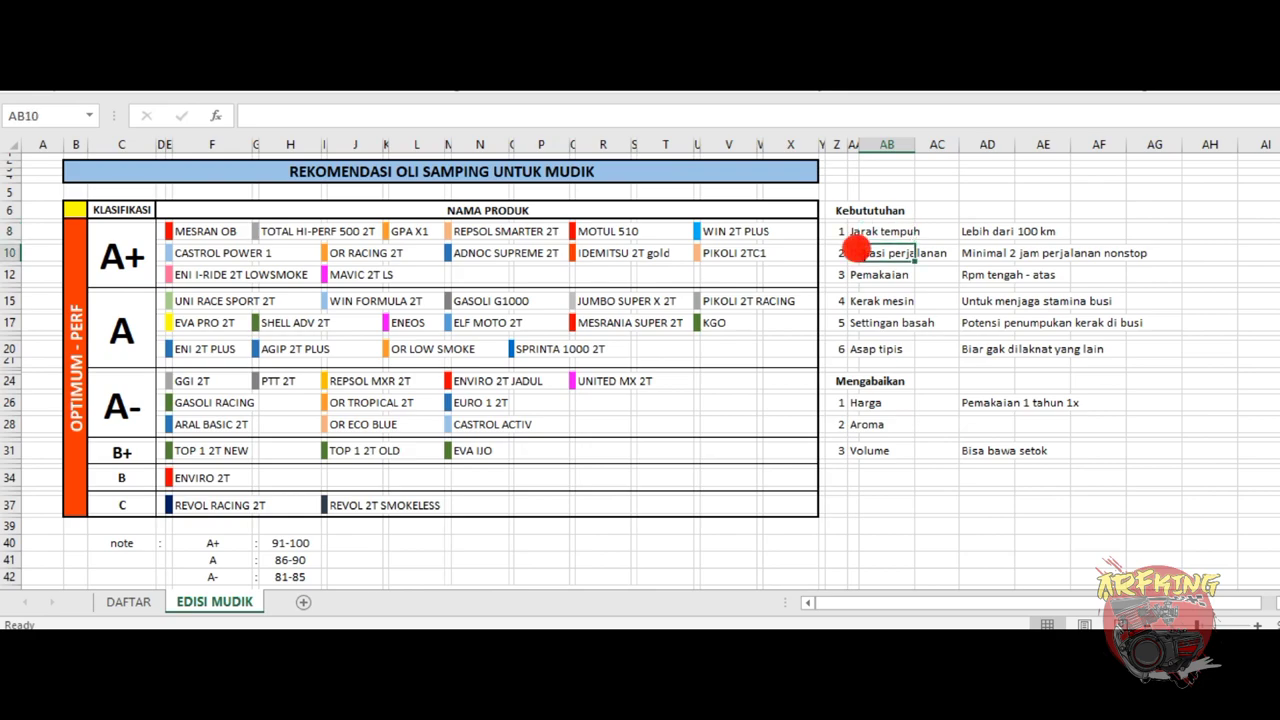
pyautogui.click(930, 253)
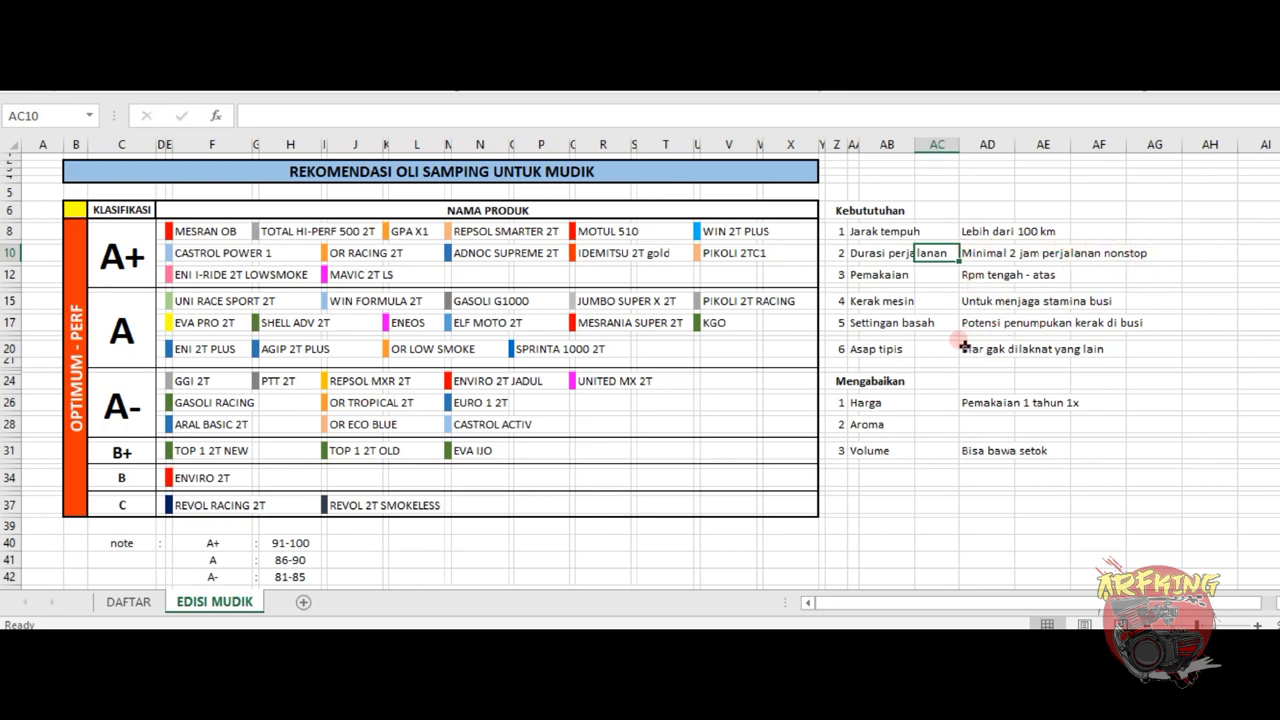
pyautogui.click(878, 276)
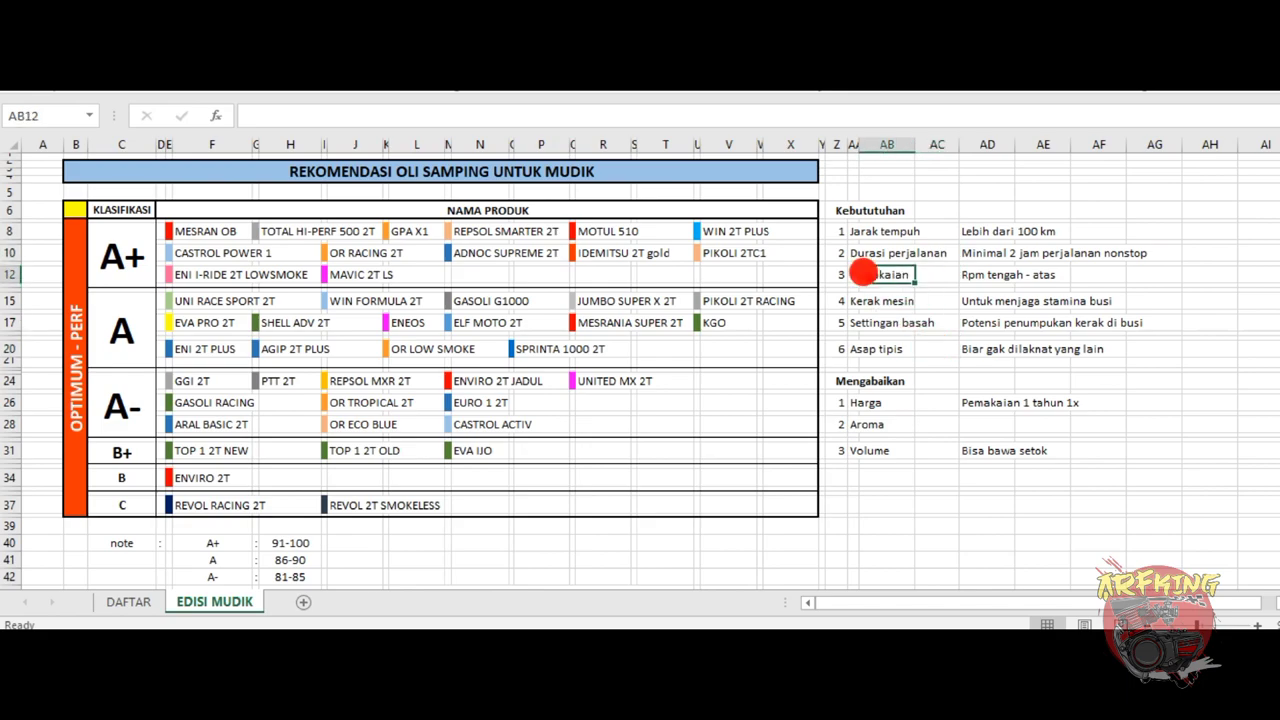
# Examine the Kerak mesin and Settingan basah requirements and the explanation beside Kerak mesin
pyautogui.click(976, 300)
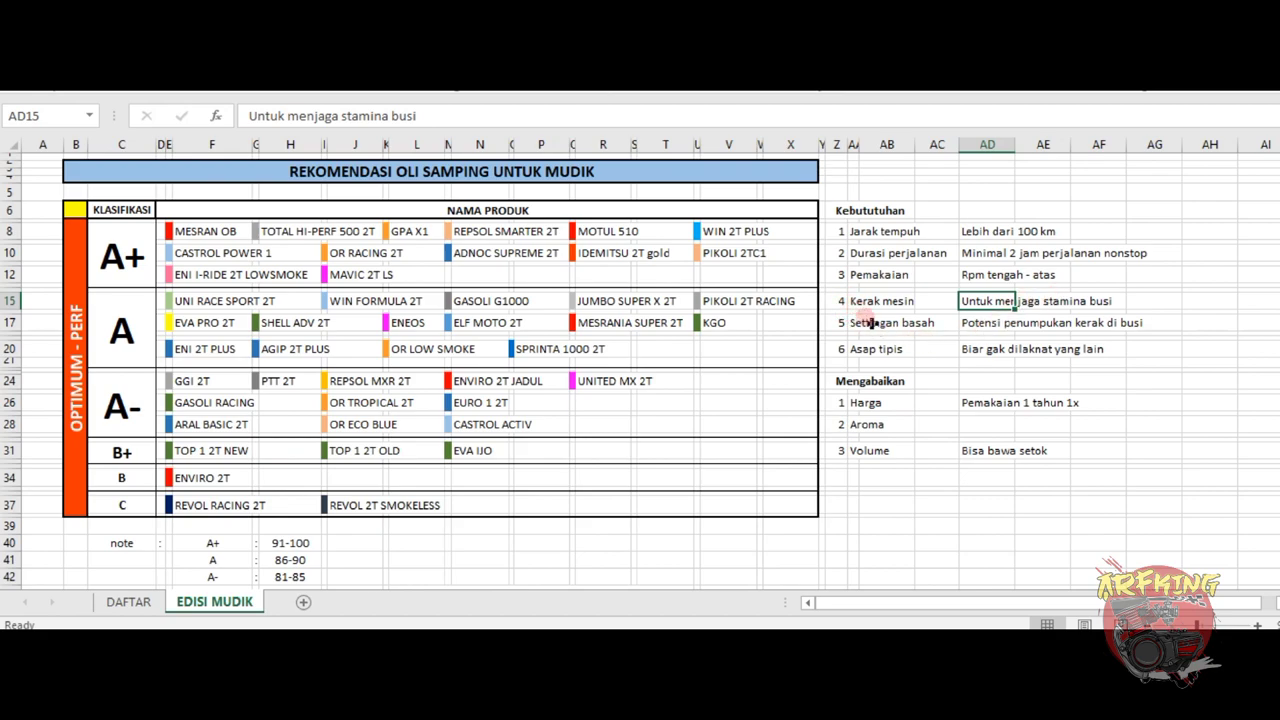
pyautogui.click(862, 297)
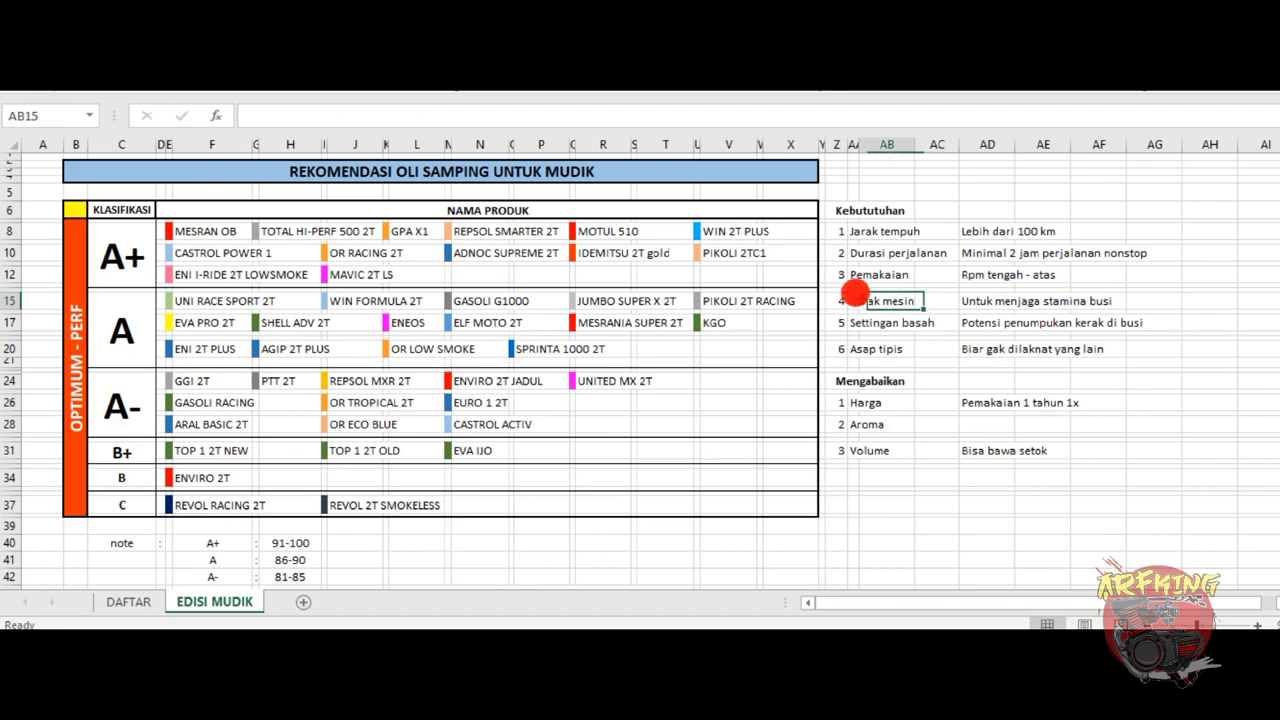
pyautogui.click(871, 323)
pyautogui.click(855, 300)
pyautogui.click(910, 300)
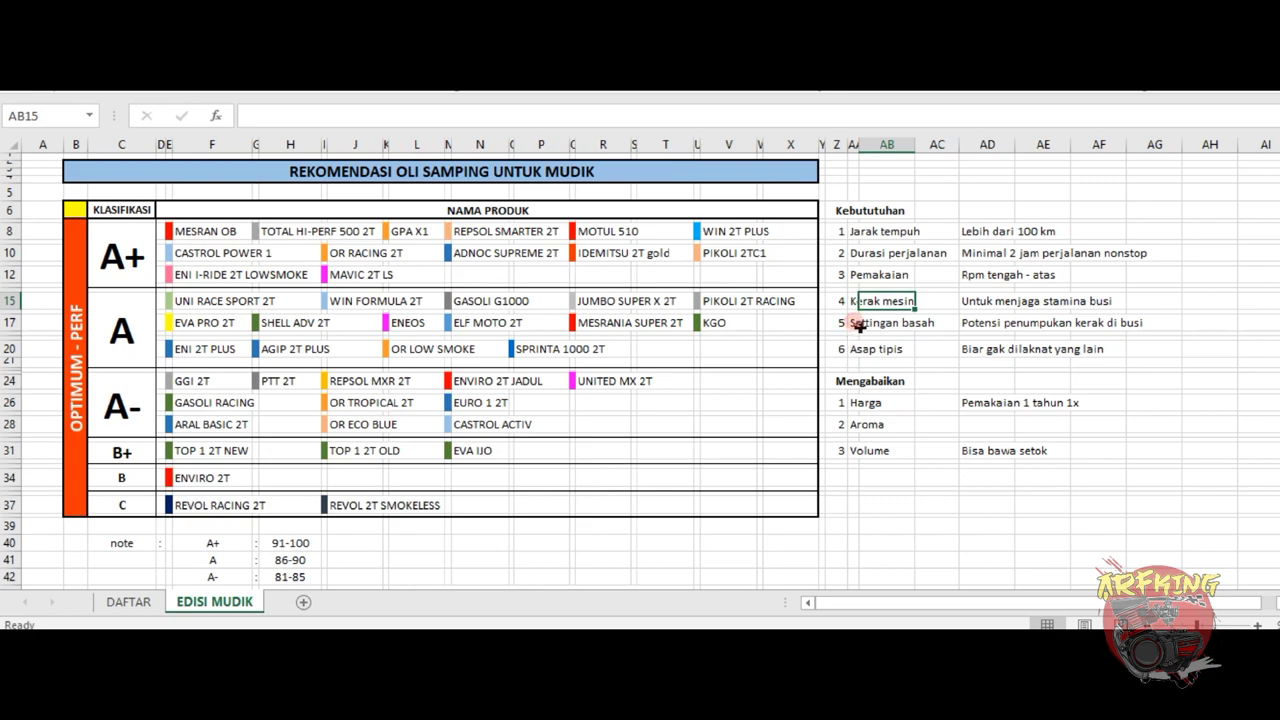
pyautogui.click(861, 322)
pyautogui.click(925, 321)
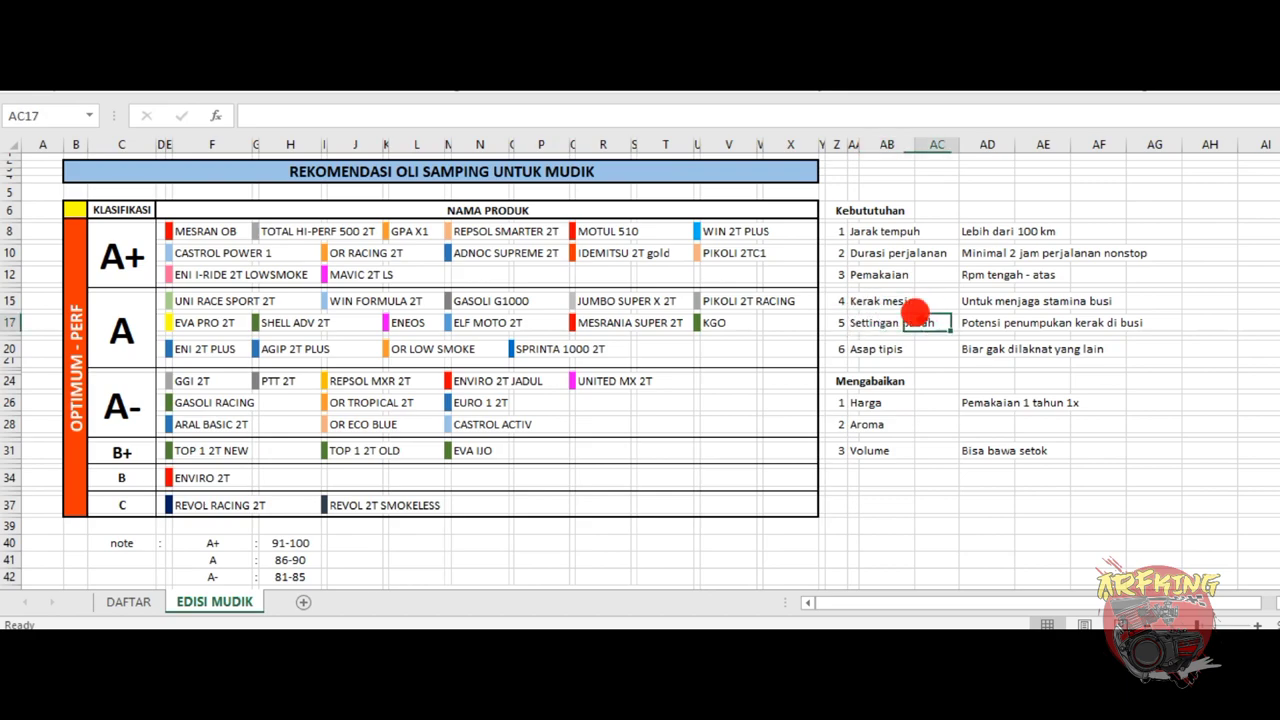
pyautogui.click(856, 322)
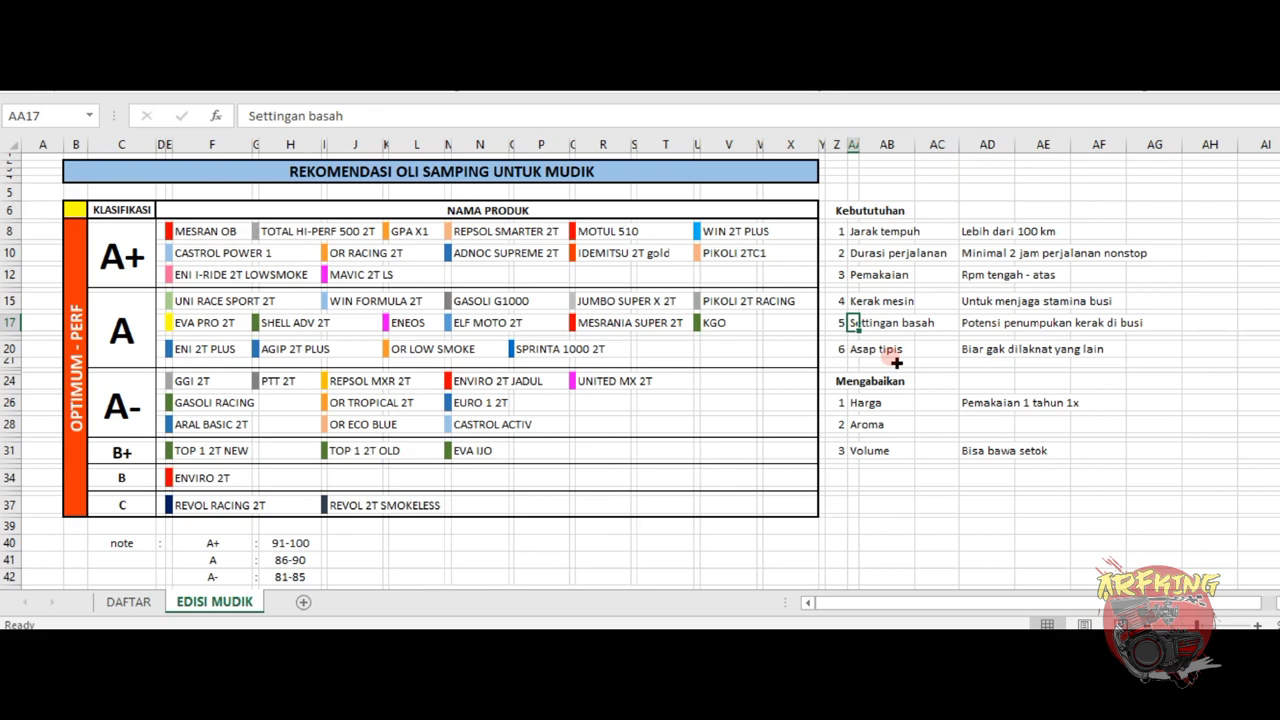
pyautogui.click(888, 325)
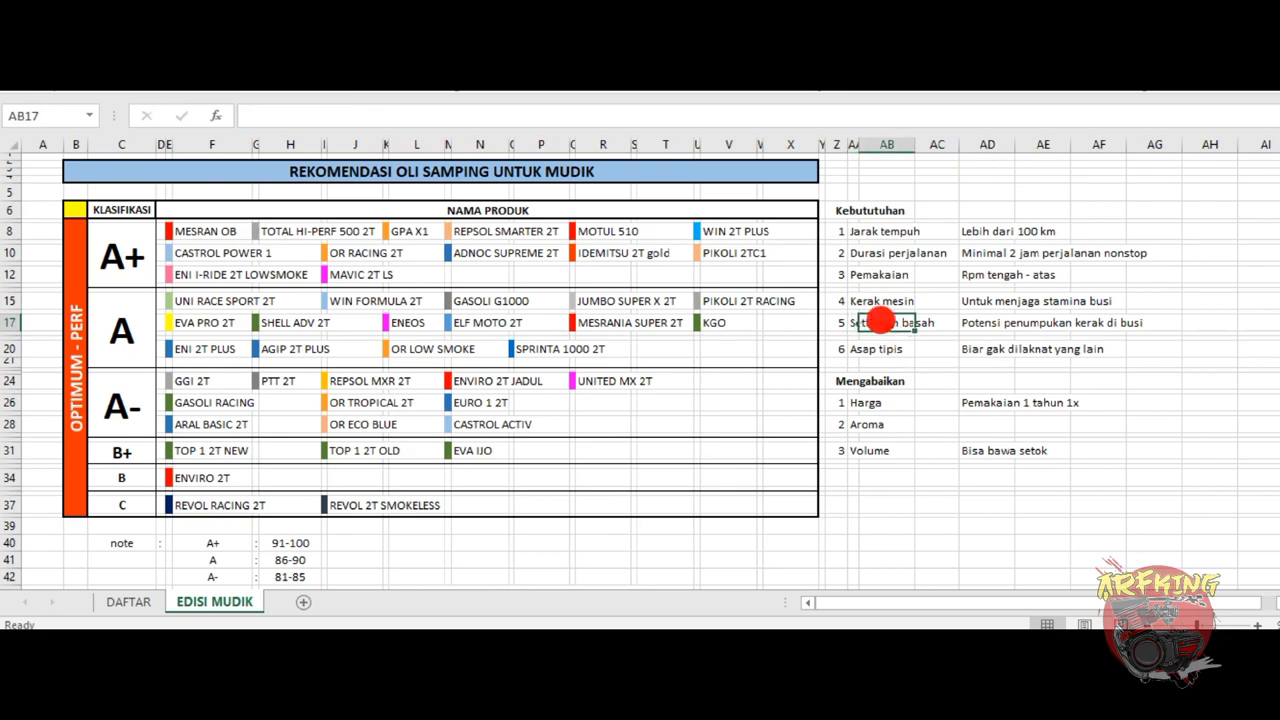
pyautogui.click(885, 298)
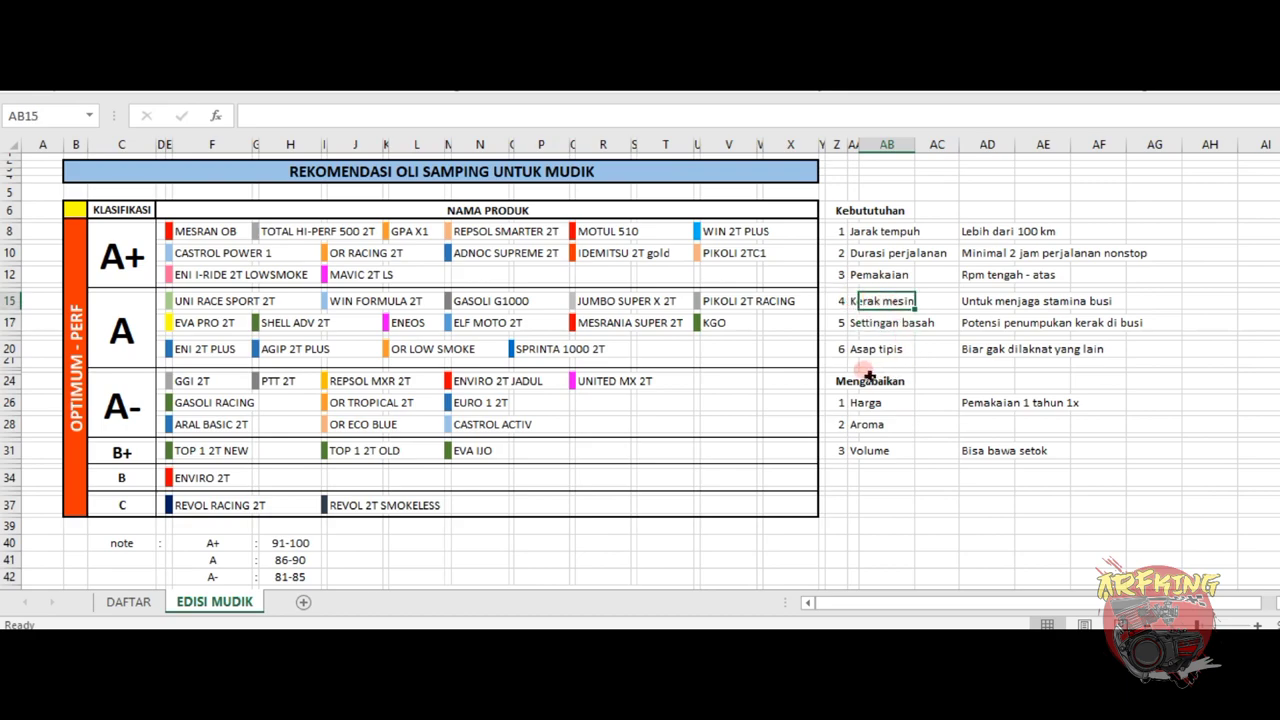
# Examine the Asap tipis requirement together with its explanation in row 20
pyautogui.click(868, 350)
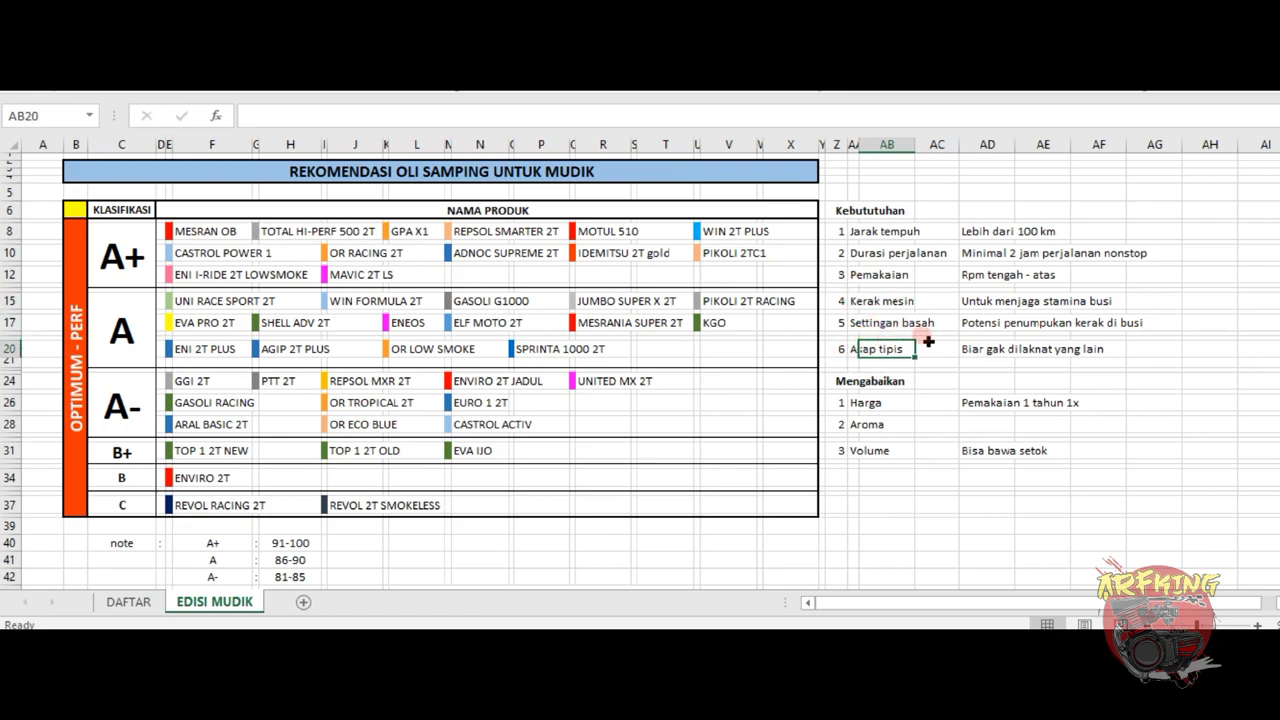
pyautogui.click(940, 371)
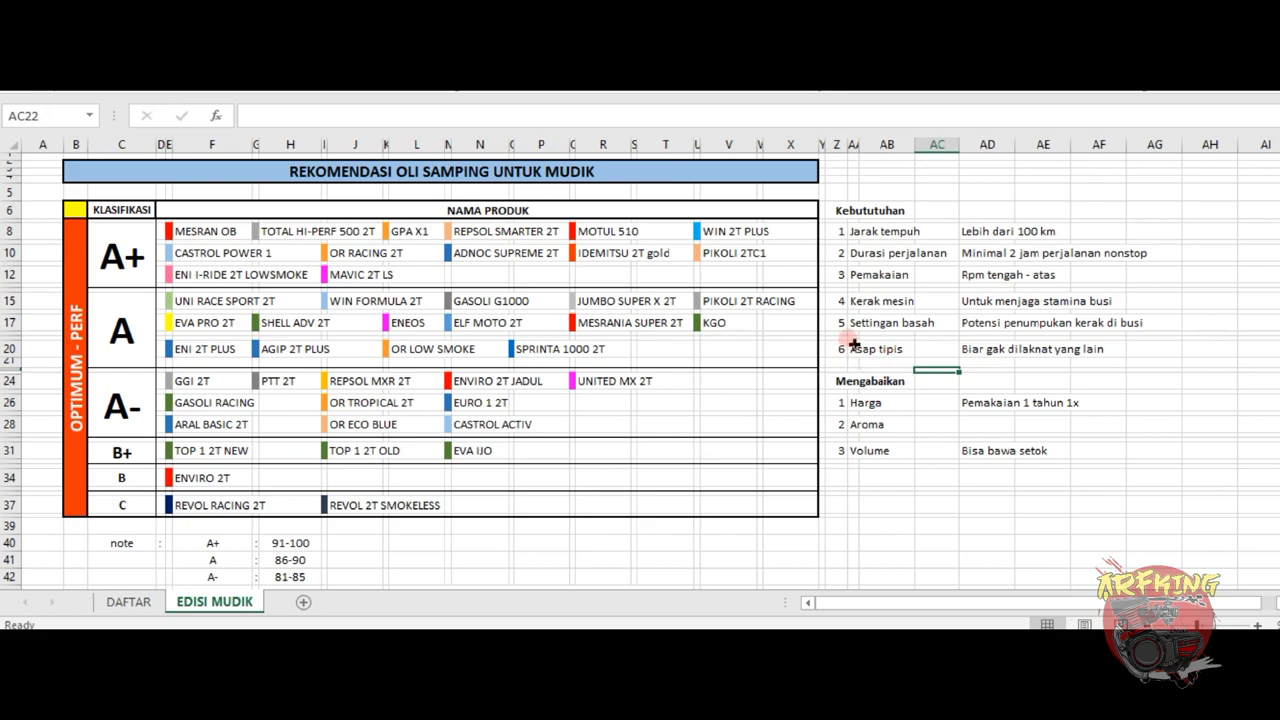
pyautogui.click(855, 345)
pyautogui.click(871, 345)
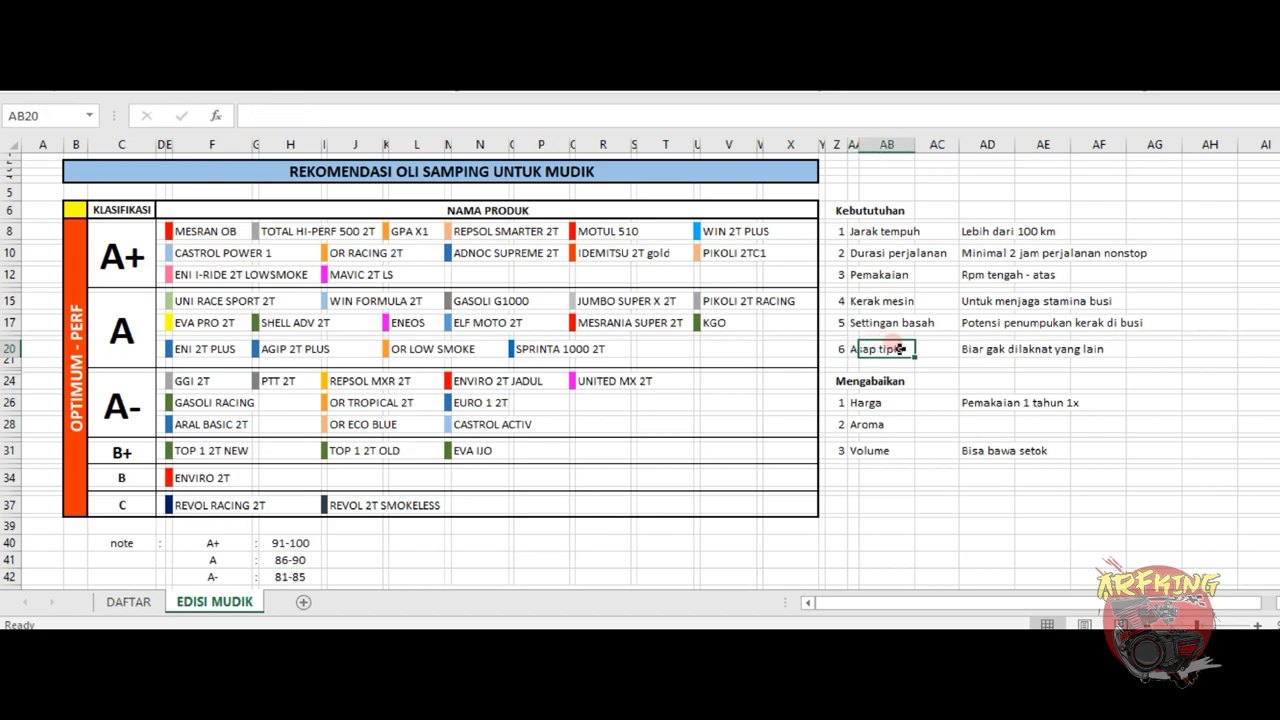
pyautogui.click(985, 348)
pyautogui.click(1035, 348)
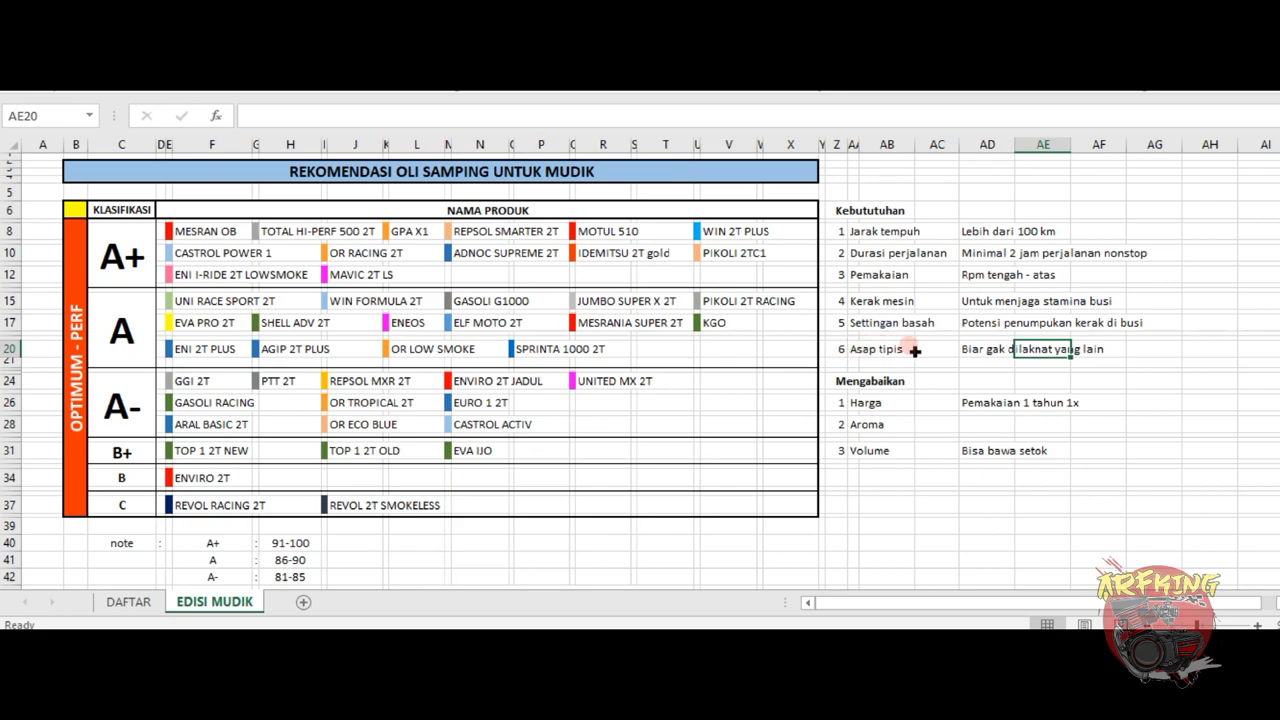
pyautogui.moveTo(860, 345); pyautogui.dragTo(1128, 350)
pyautogui.click(993, 488)
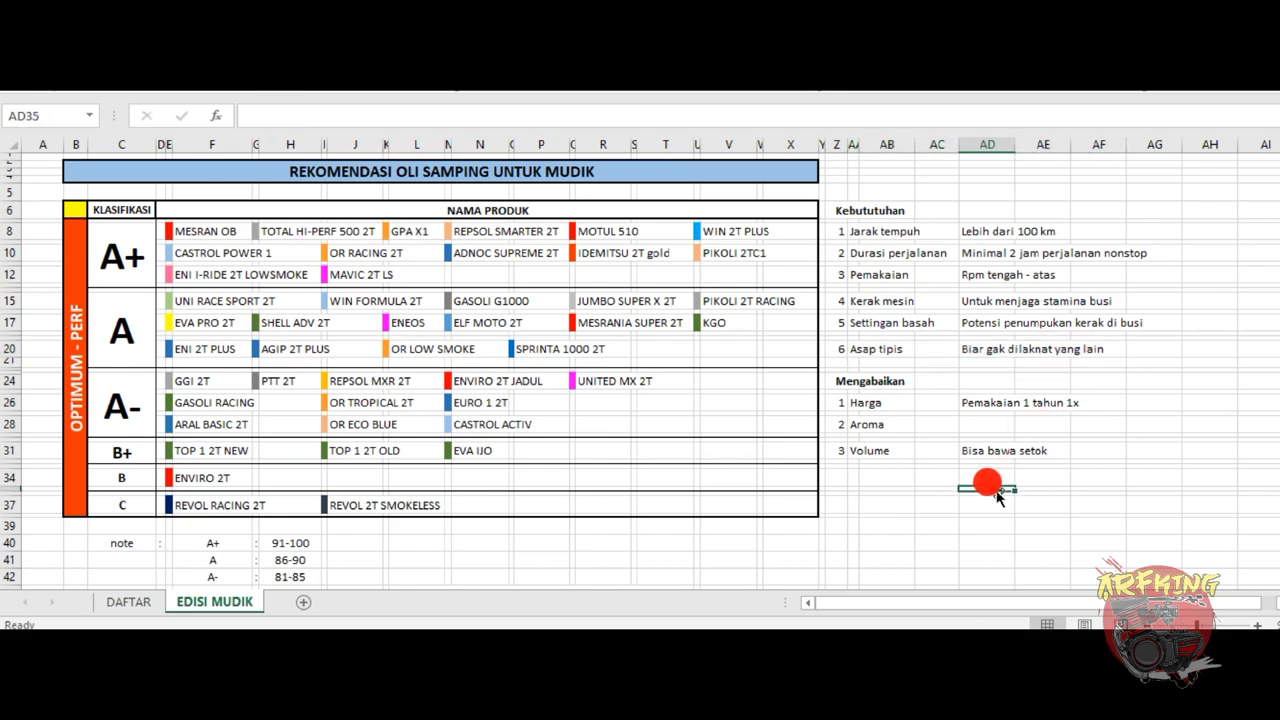
# Look through the Mengabaikan list of ignored factors, focusing on the Harga entry
pyautogui.click(872, 451)
pyautogui.click(866, 401)
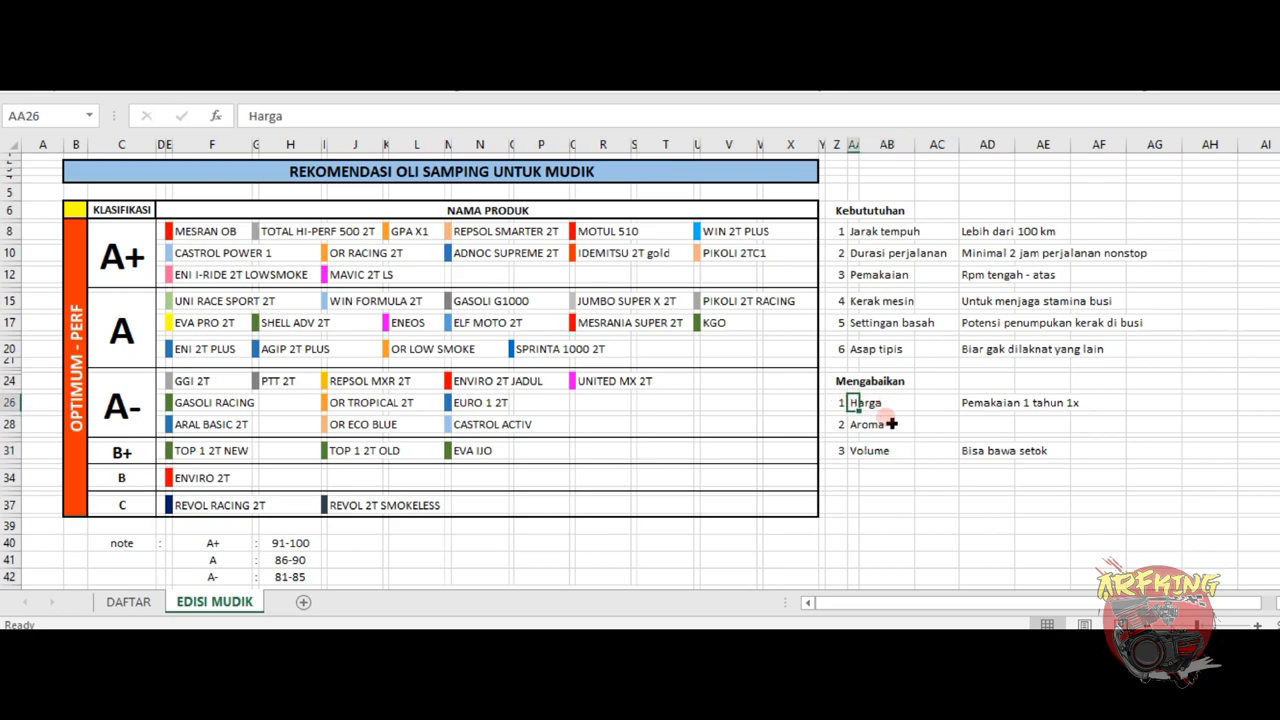
pyautogui.click(868, 424)
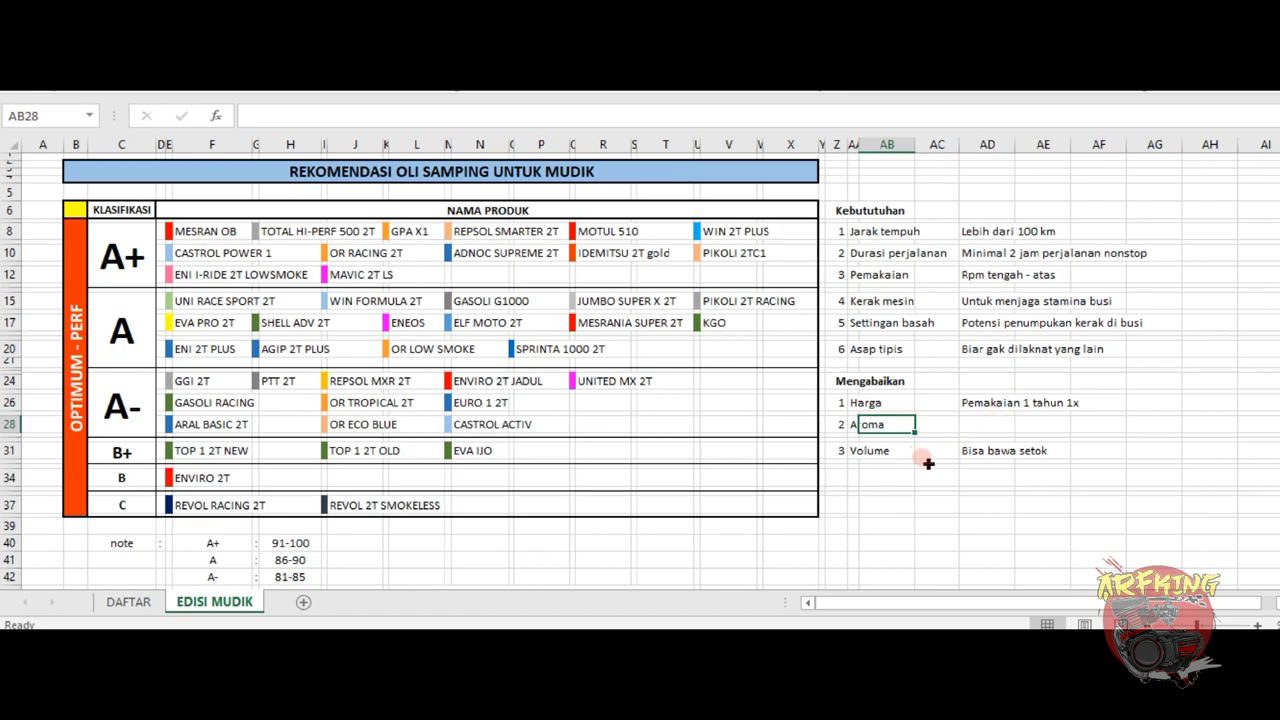
pyautogui.click(852, 403)
pyautogui.click(862, 411)
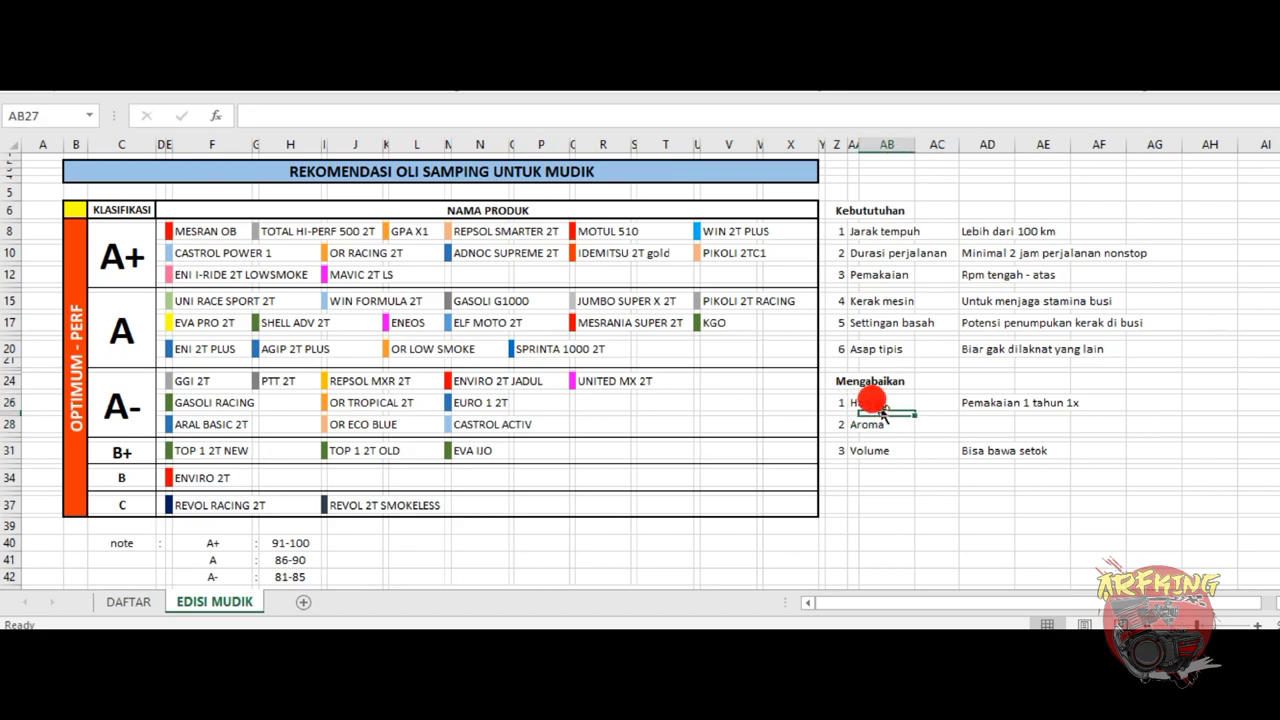
pyautogui.click(852, 403)
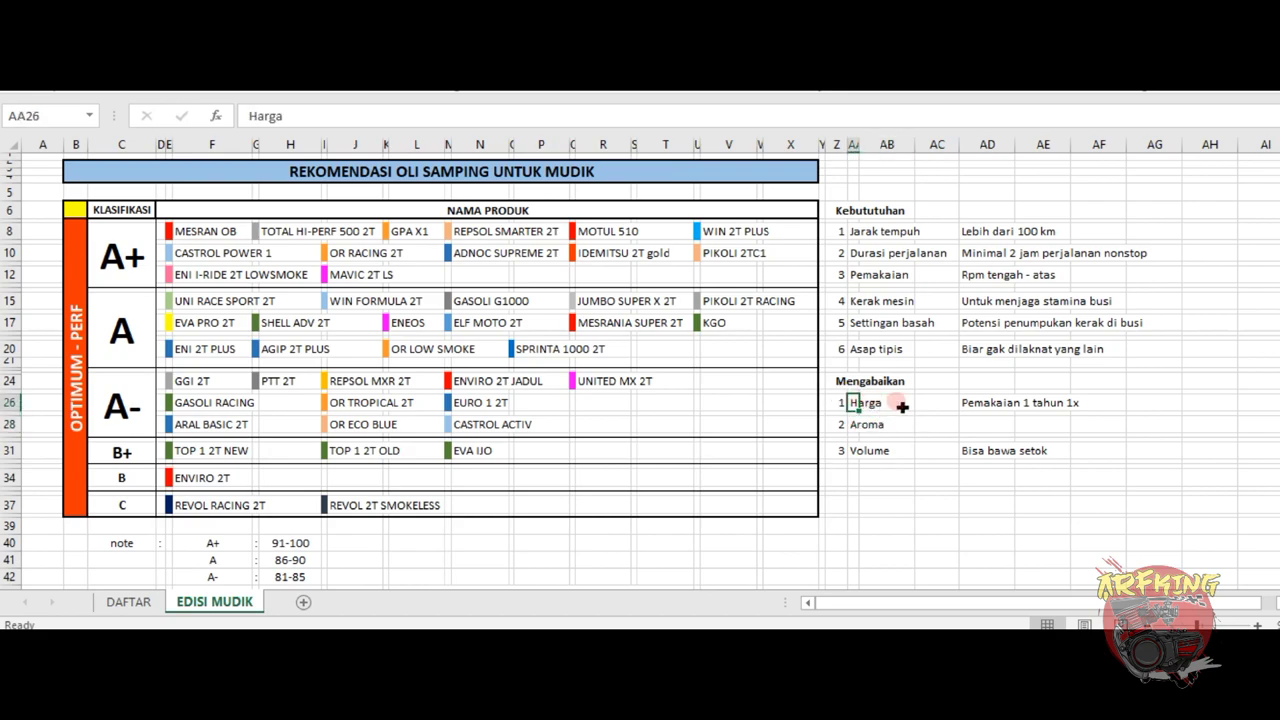
pyautogui.click(858, 410)
pyautogui.click(852, 403)
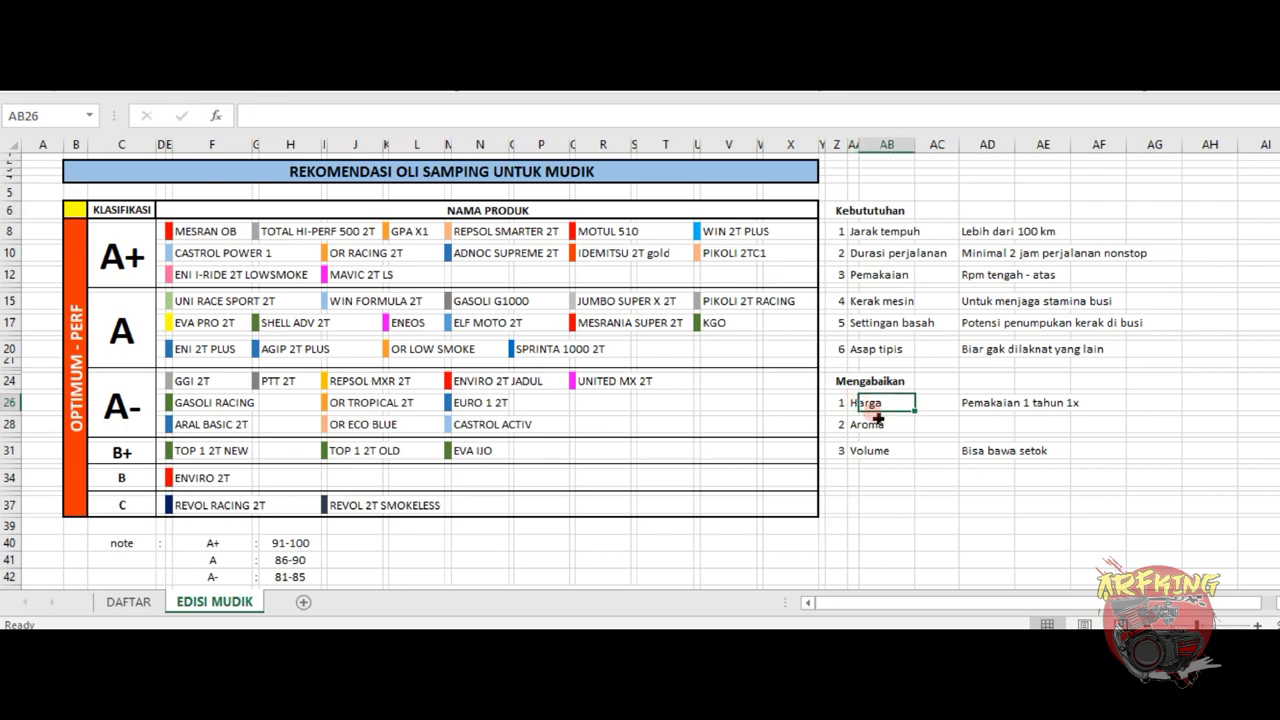
# Examine the Aroma and Volume entries in the Mengabaikan list
pyautogui.click(860, 424)
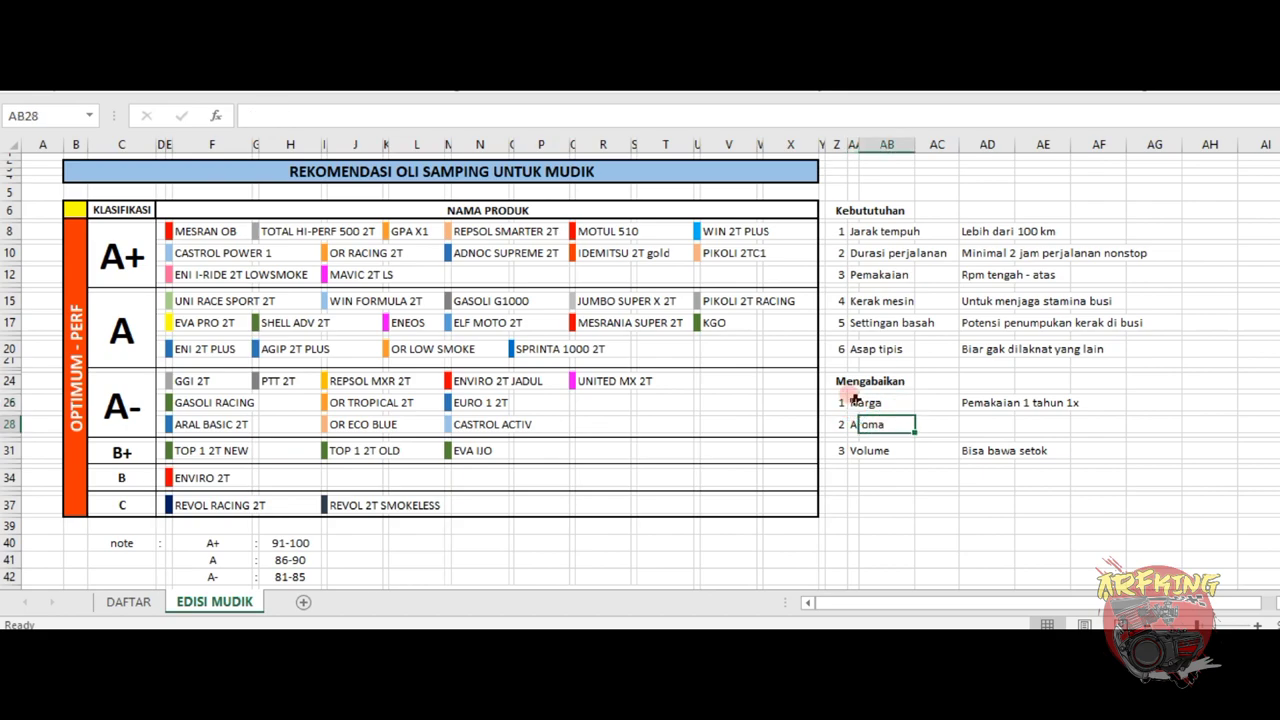
pyautogui.click(961, 426)
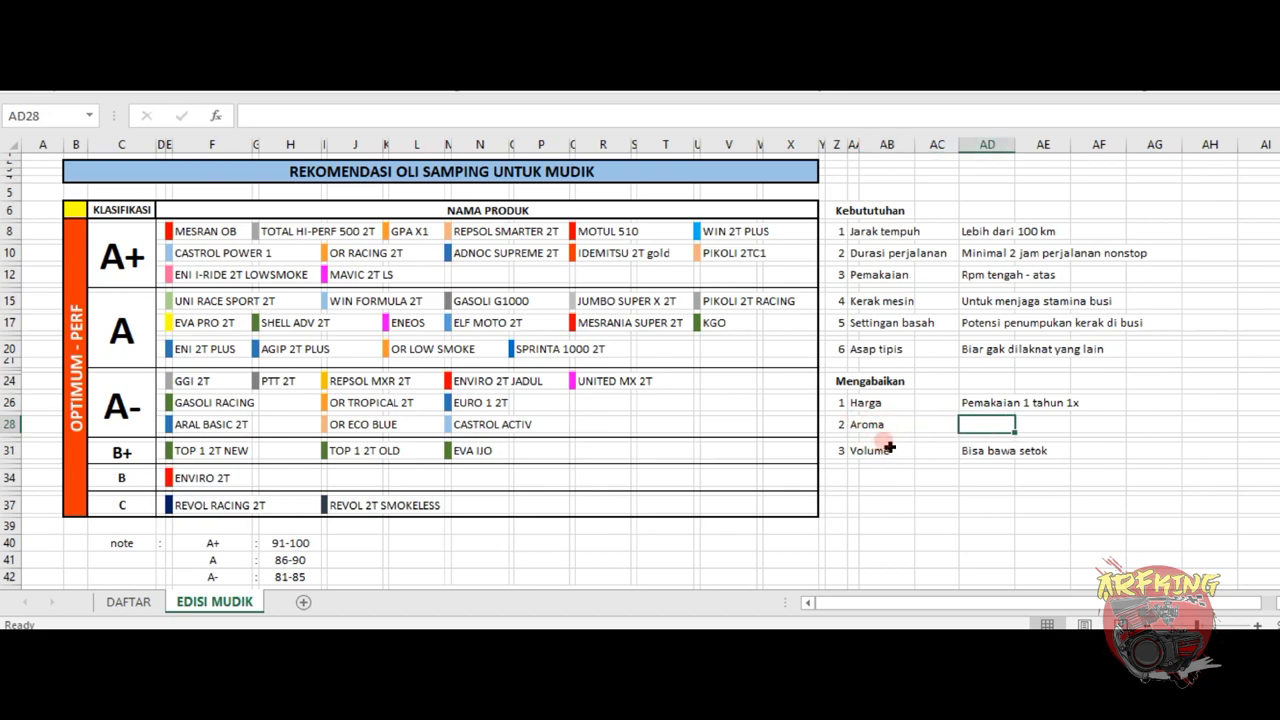
pyautogui.click(857, 420)
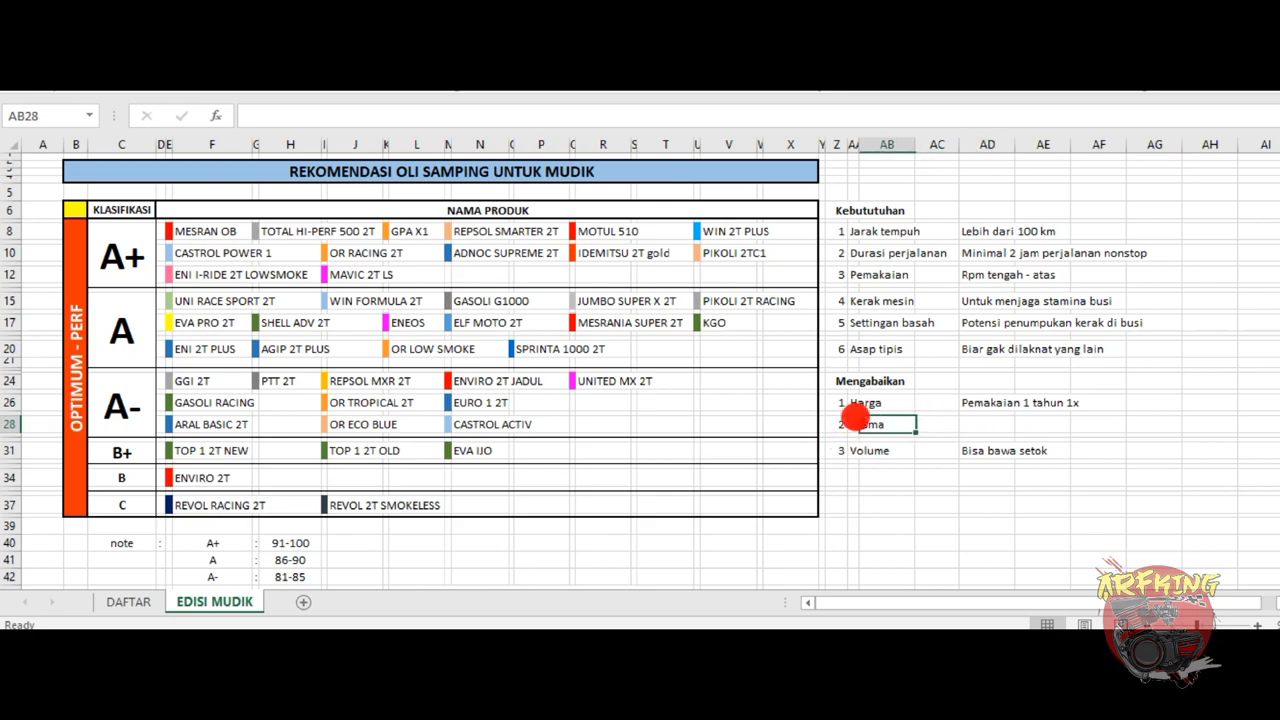
pyautogui.click(848, 424)
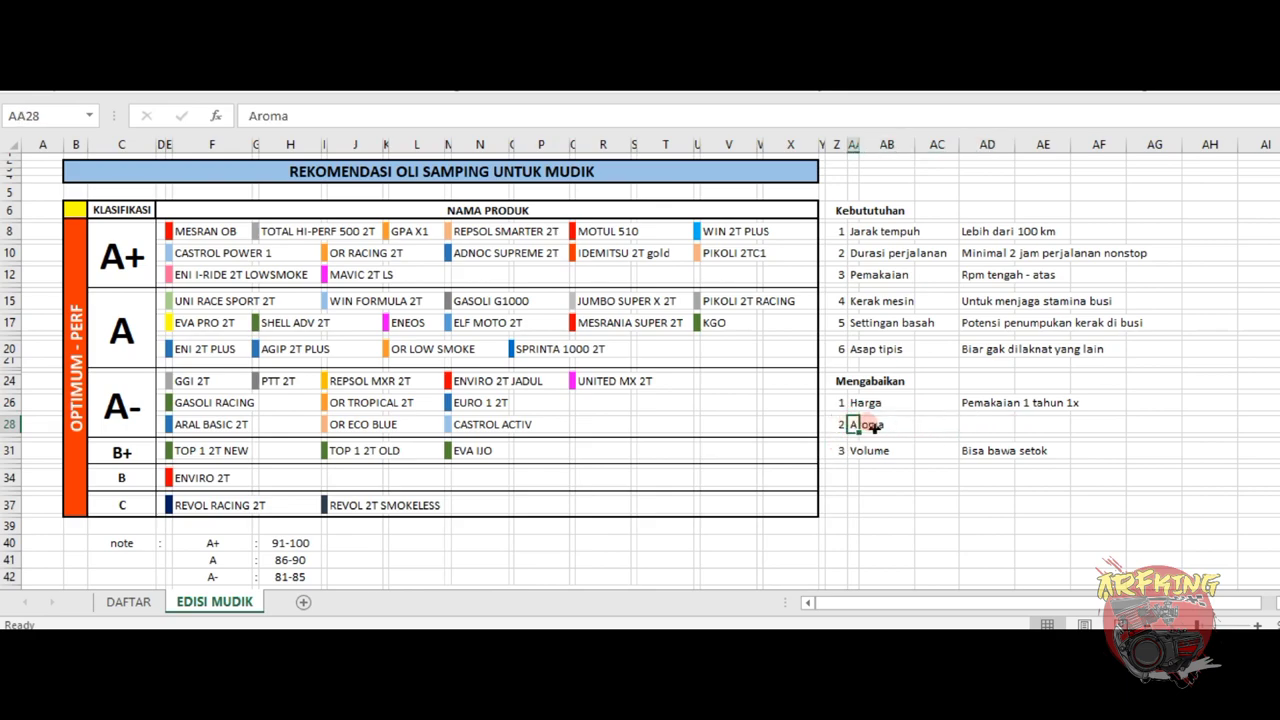
pyautogui.click(862, 428)
pyautogui.click(851, 425)
pyautogui.click(917, 460)
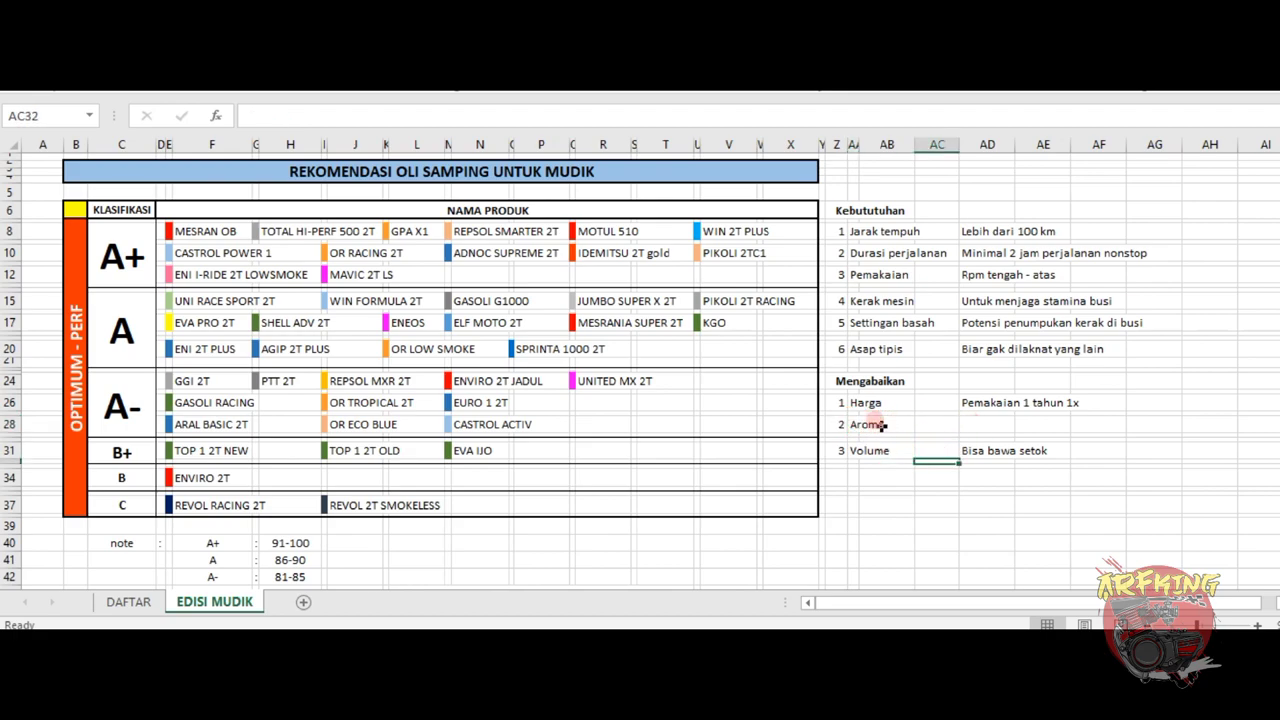
pyautogui.click(862, 428)
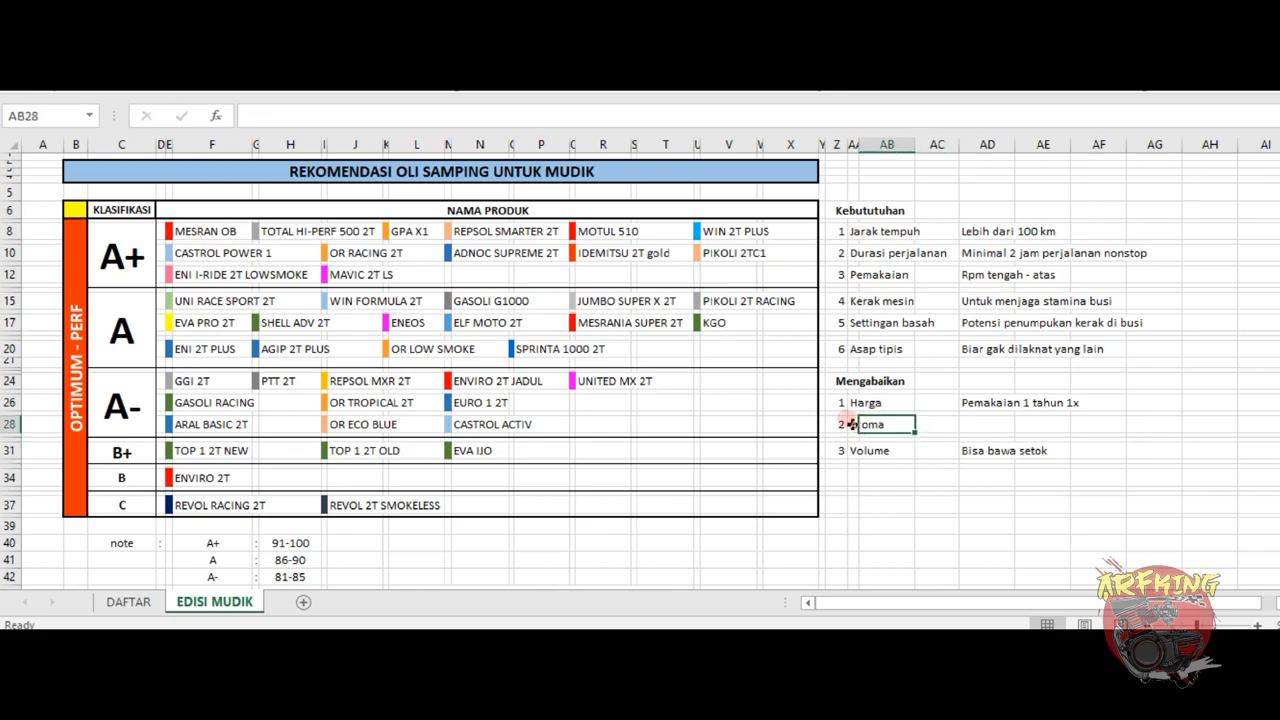
pyautogui.click(930, 450)
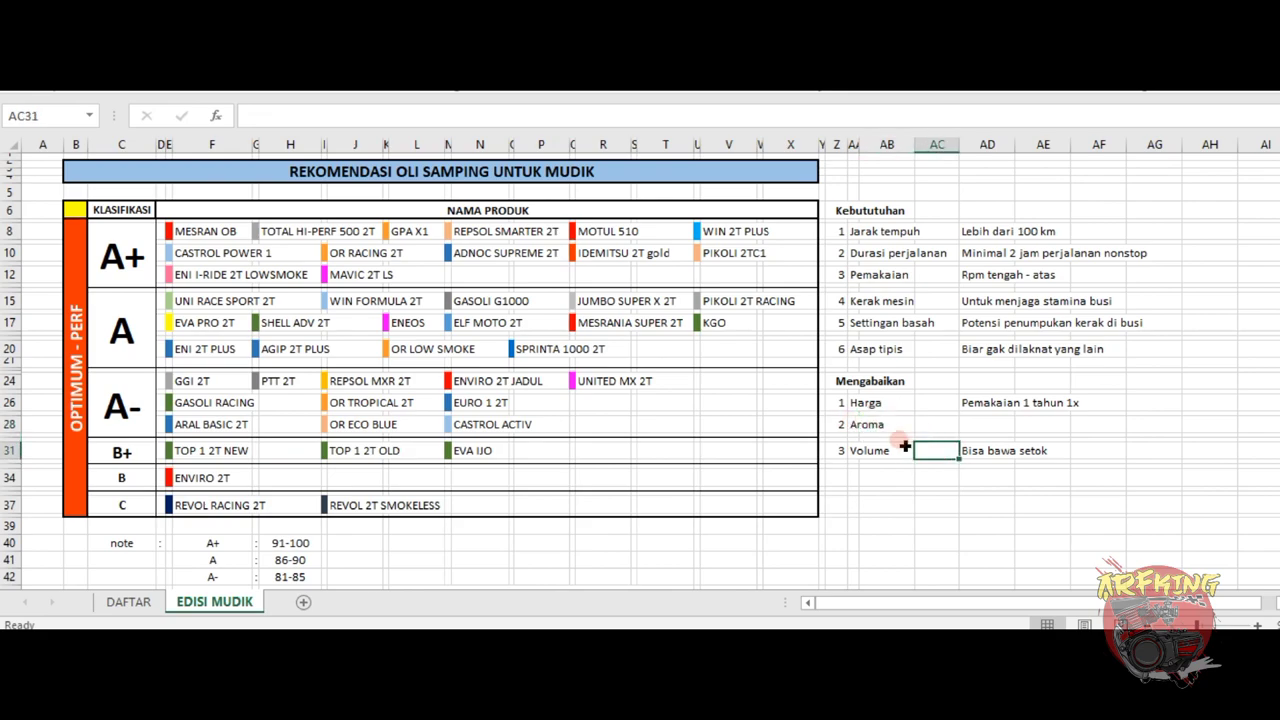
pyautogui.click(855, 424)
pyautogui.moveTo(886, 414); pyautogui.dragTo(853, 426)
pyautogui.click(880, 477)
pyautogui.moveTo(852, 450); pyautogui.dragTo(903, 451)
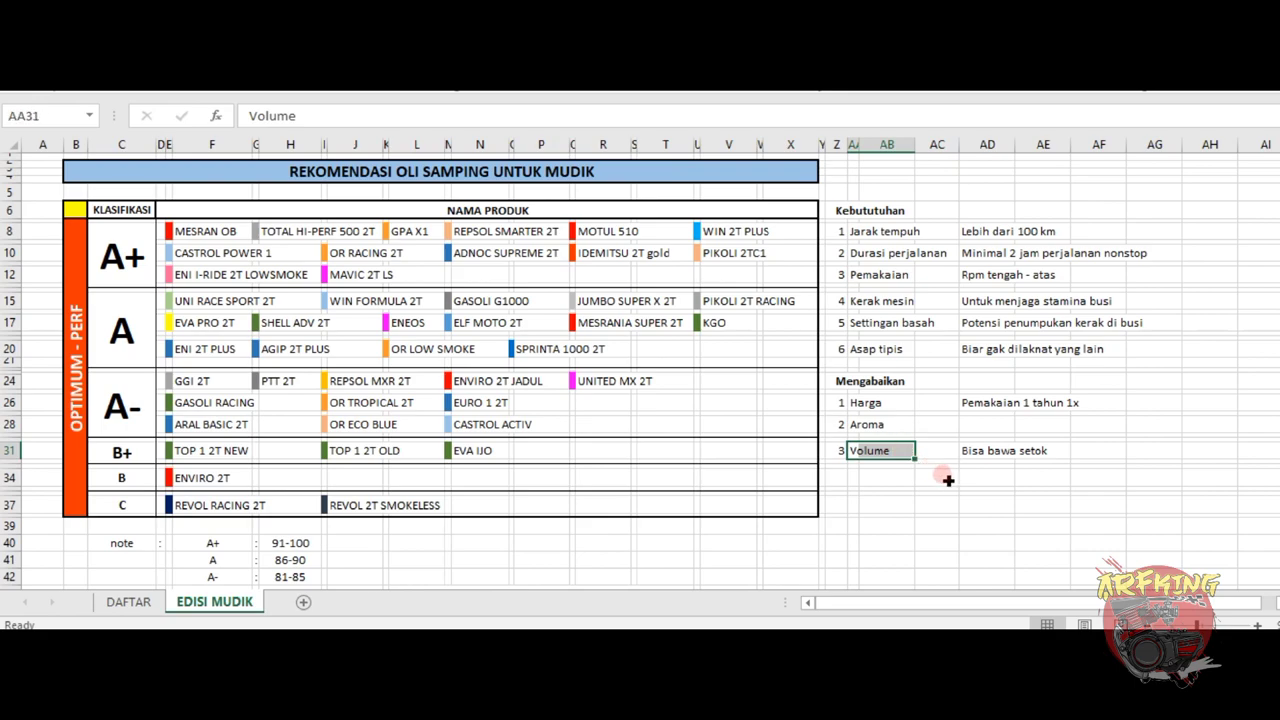
pyautogui.click(887, 489)
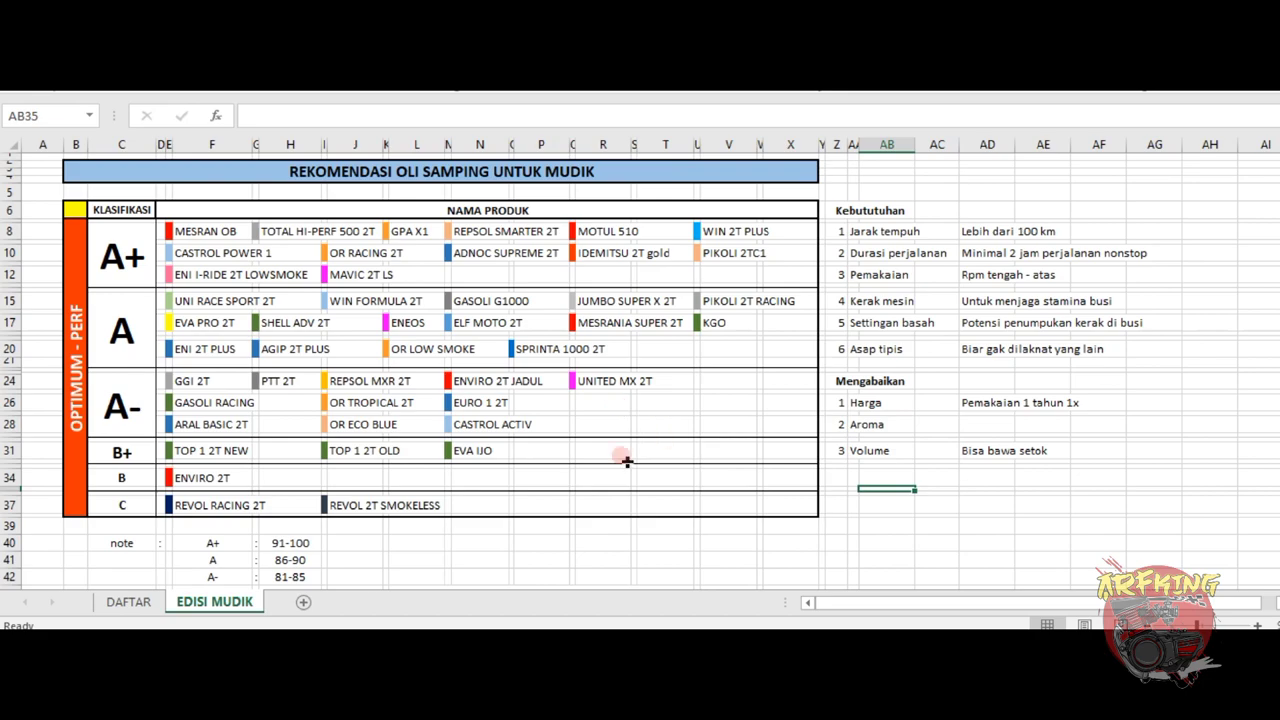
# Fill the A-, B+, B and C rows from the KLASIFIKASI column through column V with light orange
pyautogui.moveTo(112, 382); pyautogui.dragTo(752, 507)
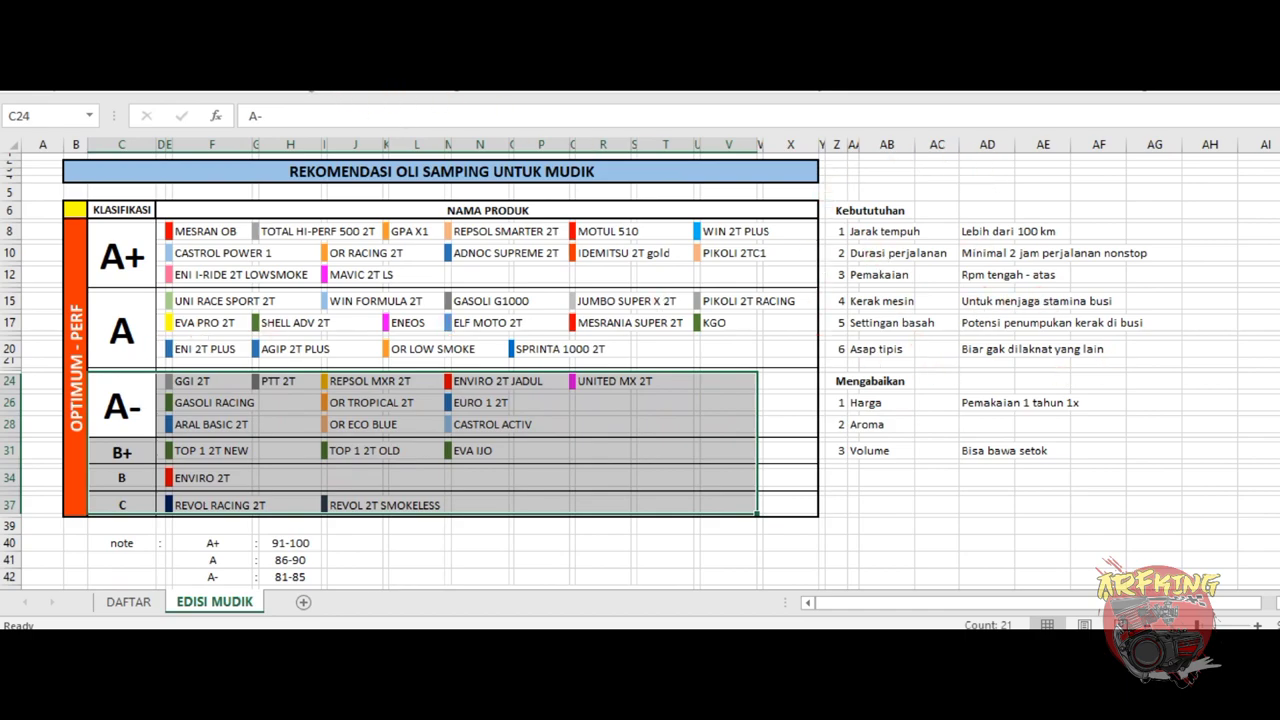
pyautogui.click(298, 86)
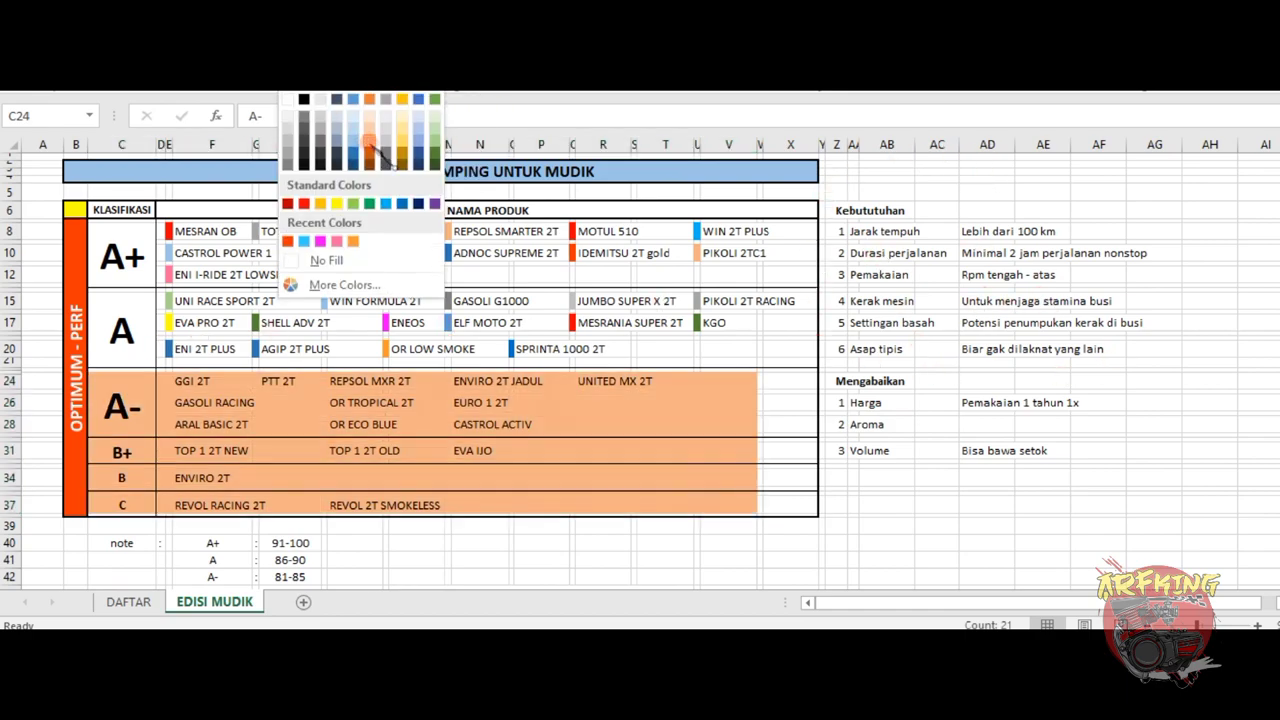
pyautogui.click(372, 150)
pyautogui.click(472, 558)
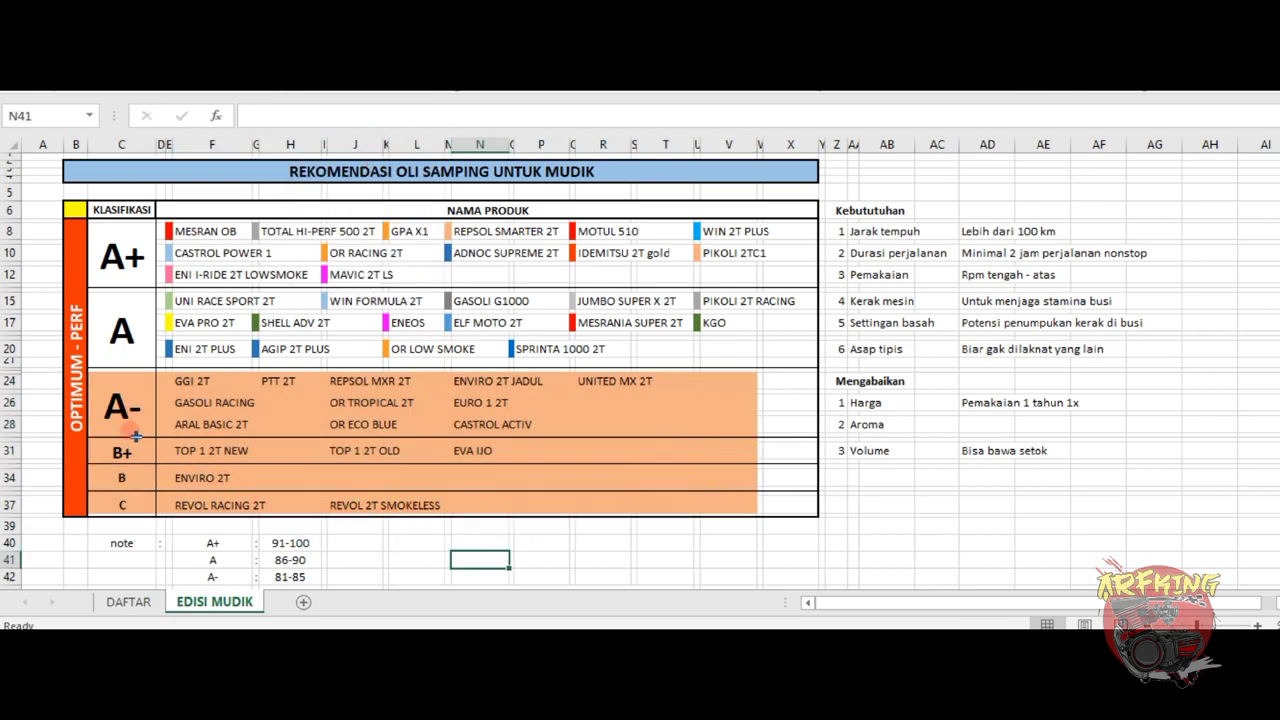
# Look over the shaded lower classifications, including OR TROPICAL 2T, CASTROL ACTIV and UNITED MX 2T in the A- group
pyautogui.moveTo(156, 505); pyautogui.dragTo(118, 492)
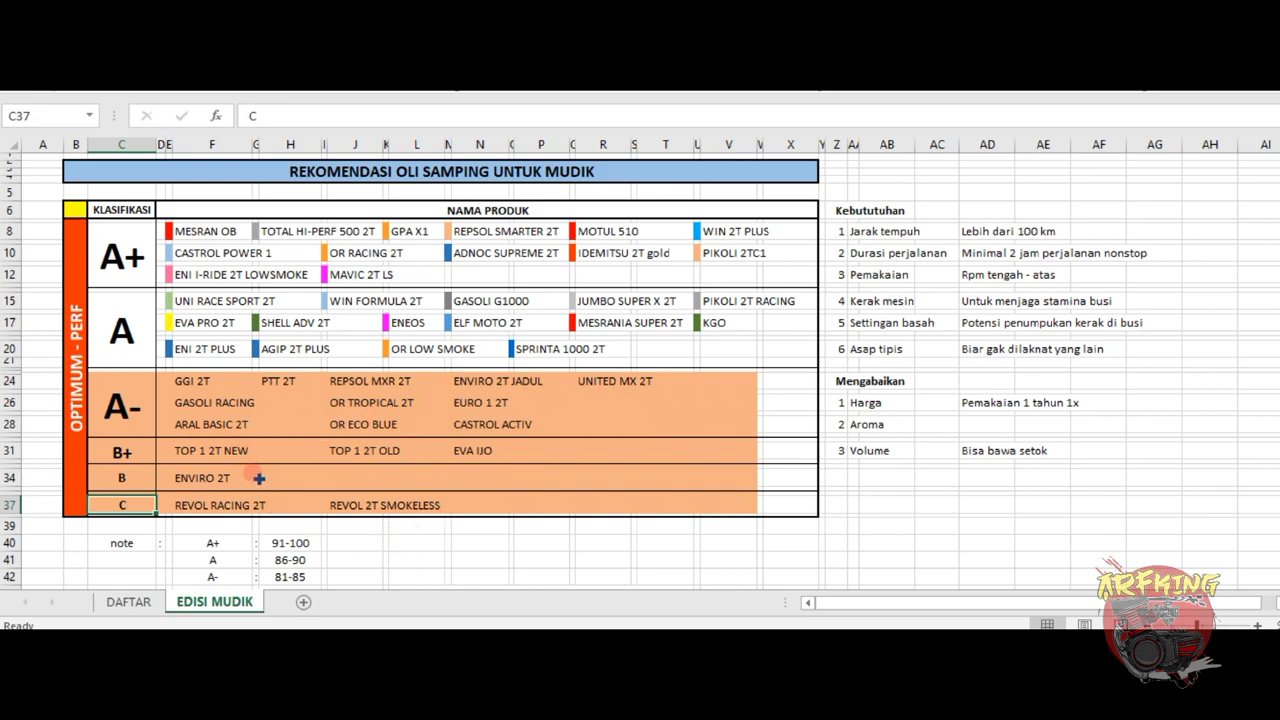
pyautogui.click(372, 402)
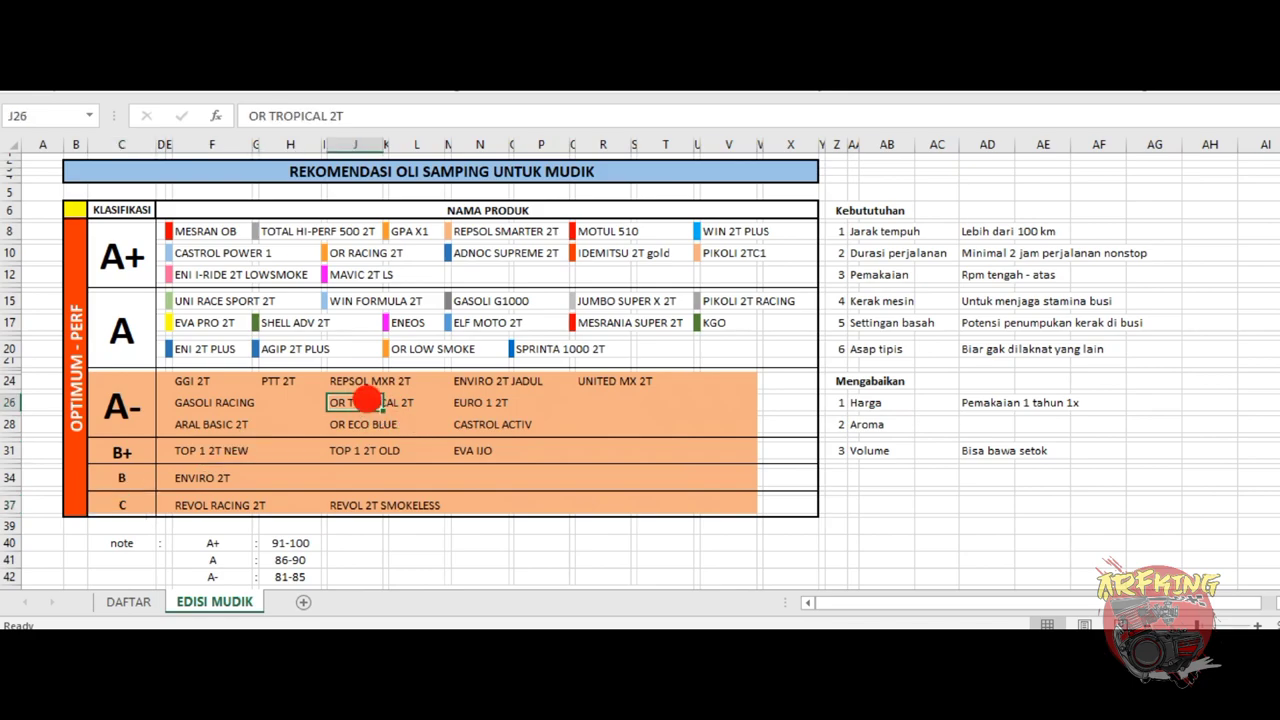
pyautogui.click(484, 424)
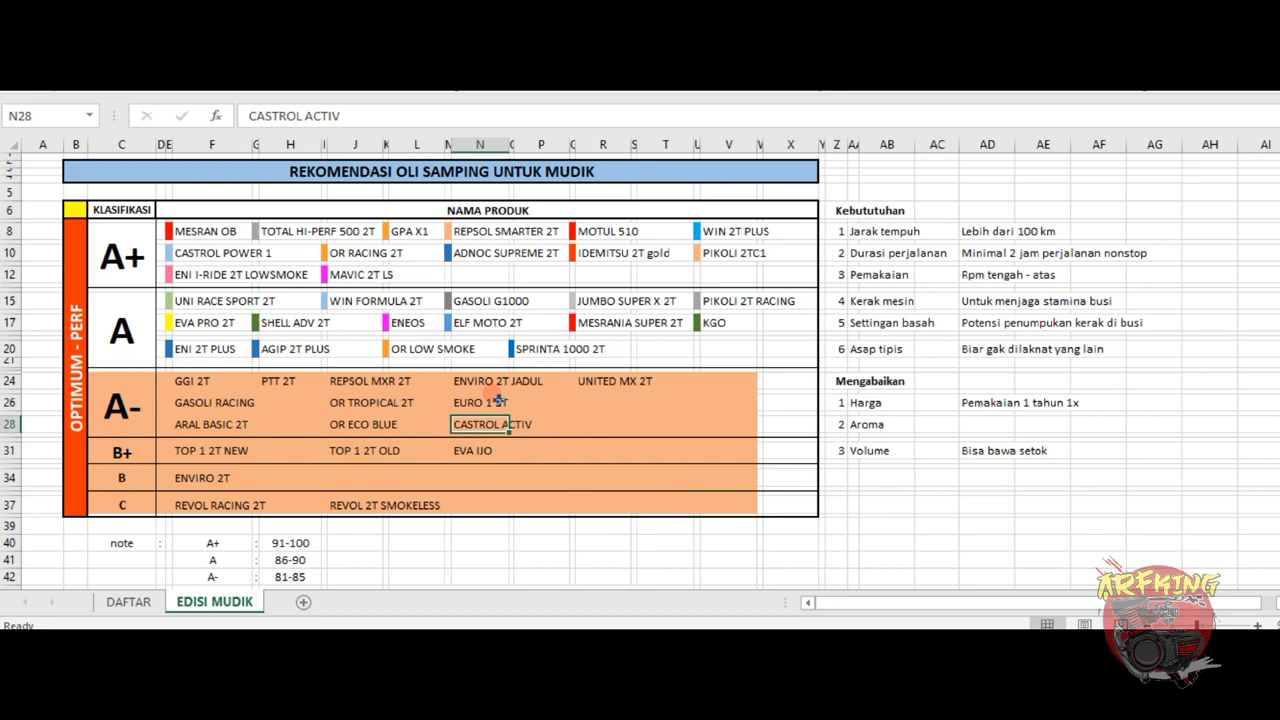
pyautogui.click(618, 380)
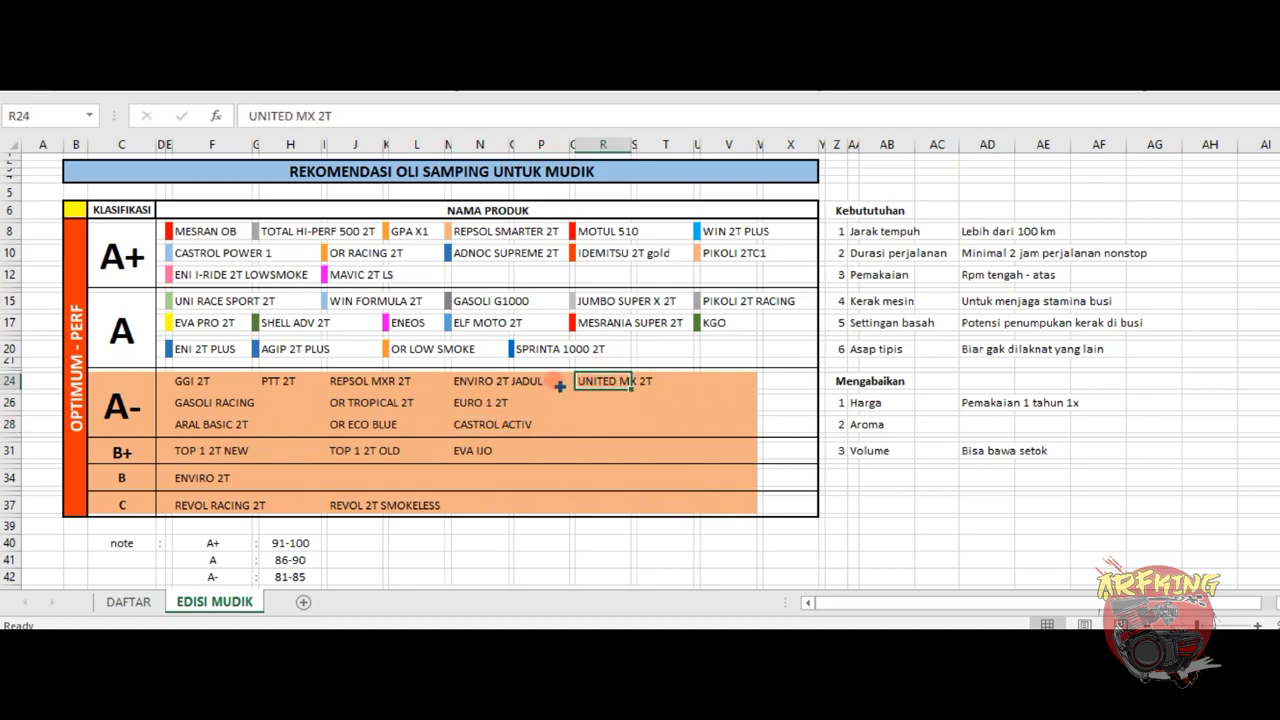
pyautogui.click(614, 404)
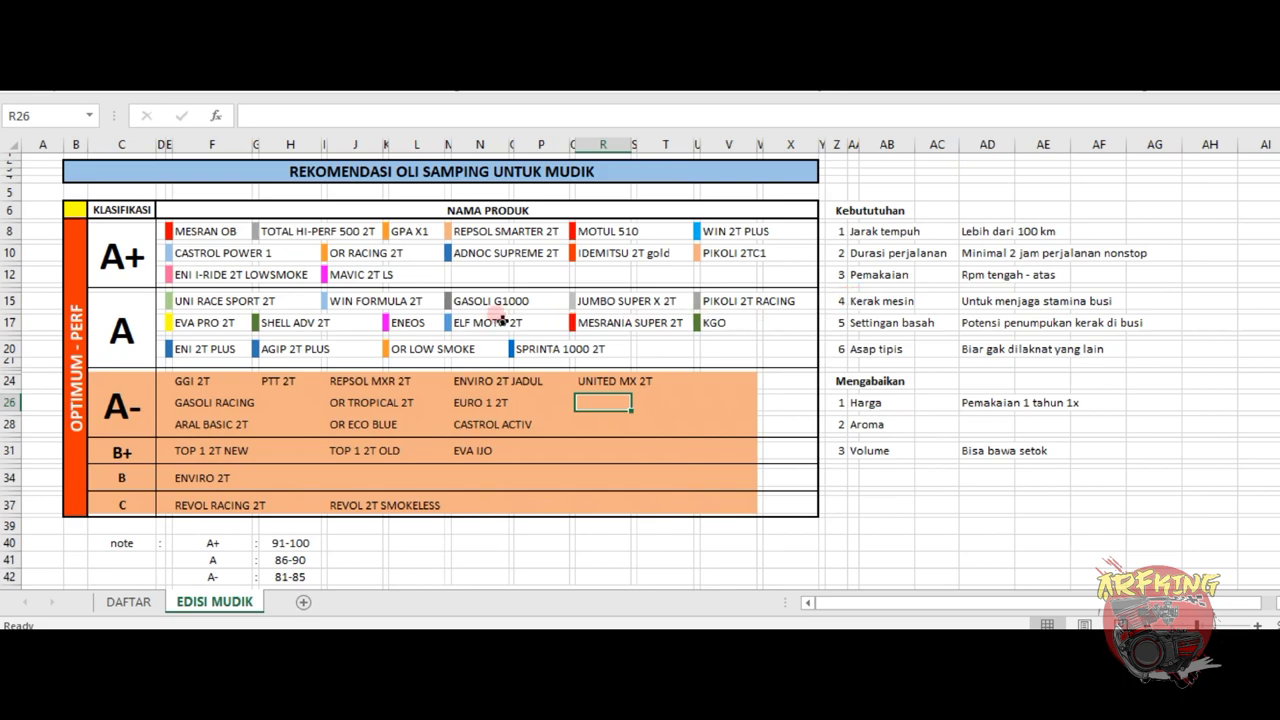
# Apply the same light orange fill to MESRAN OB in the A+ group and ENI 2T PLUS in the A group
pyautogui.click(182, 234)
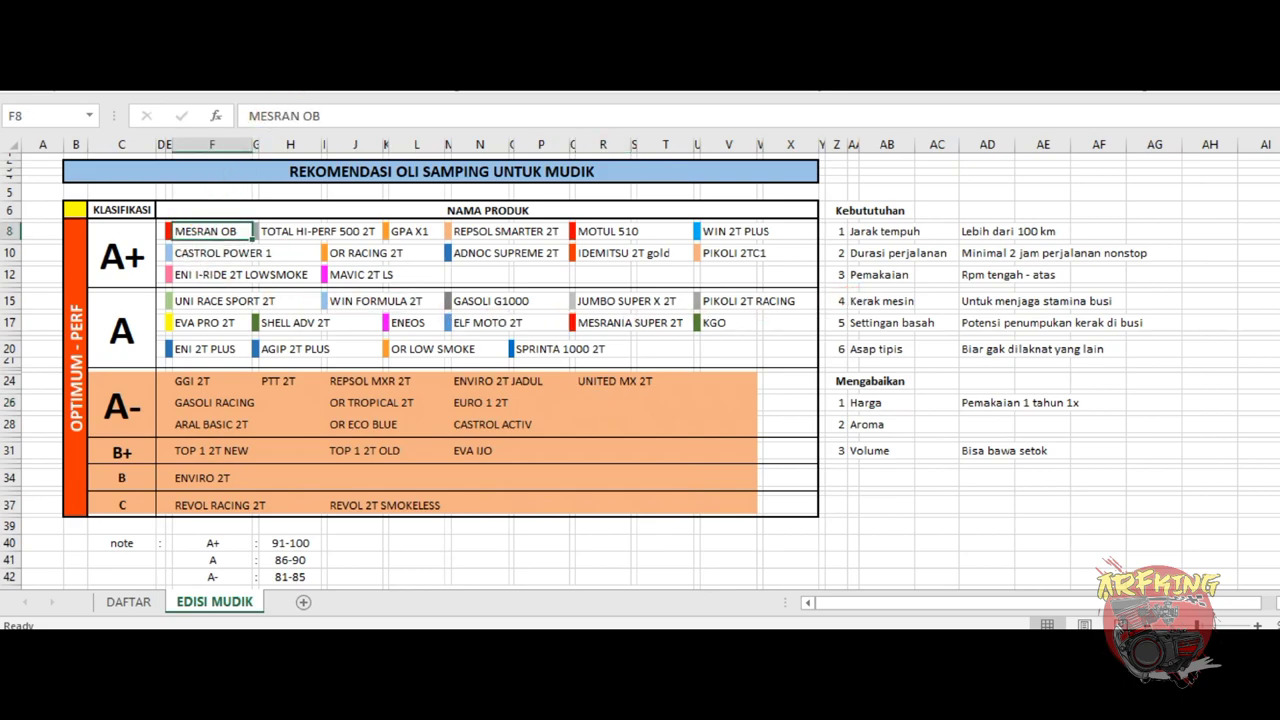
pyautogui.press('F4')
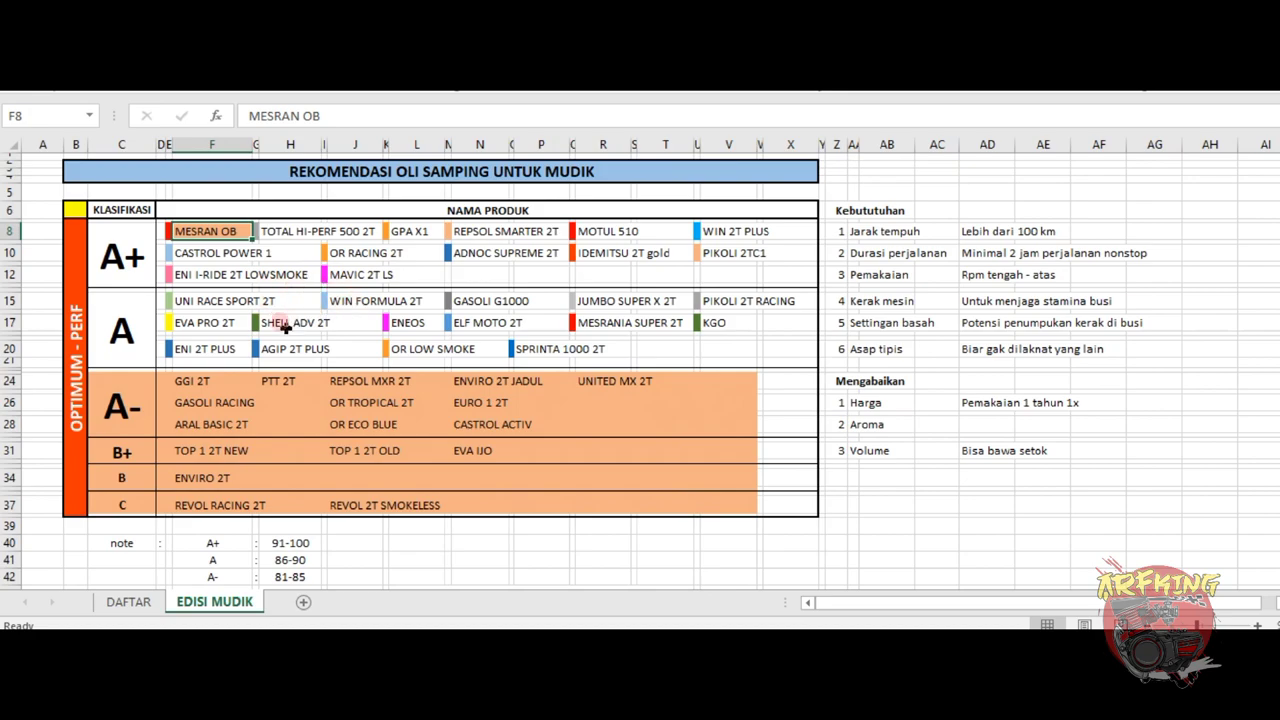
pyautogui.click(218, 350)
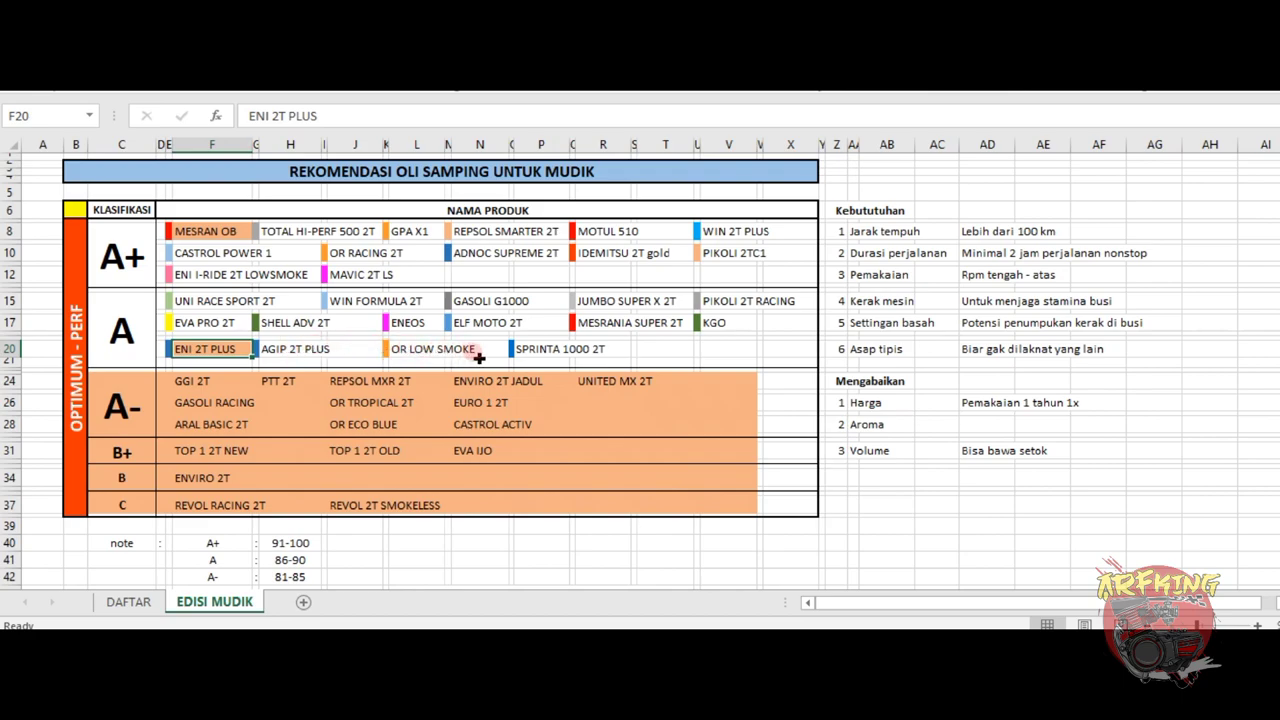
# Examine the OR LOW SMOKE, ENEOS and KGO entries in the A group
pyautogui.click(412, 350)
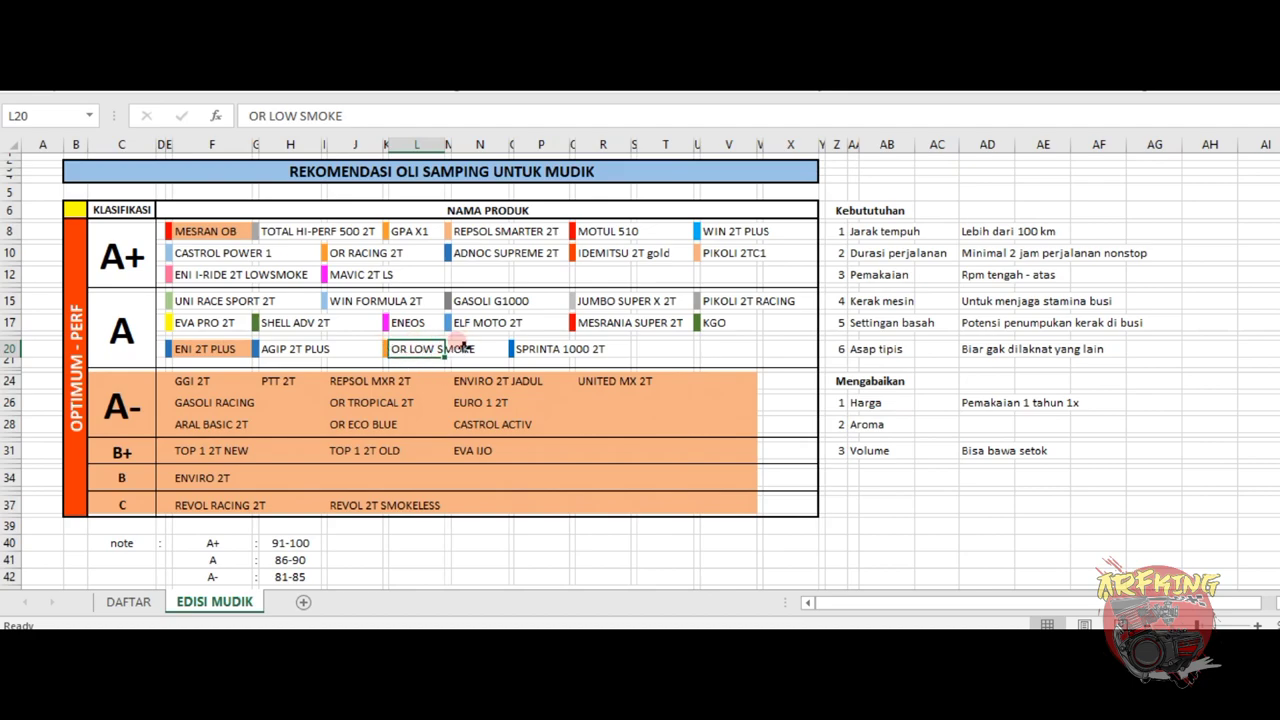
pyautogui.click(478, 378)
pyautogui.click(404, 322)
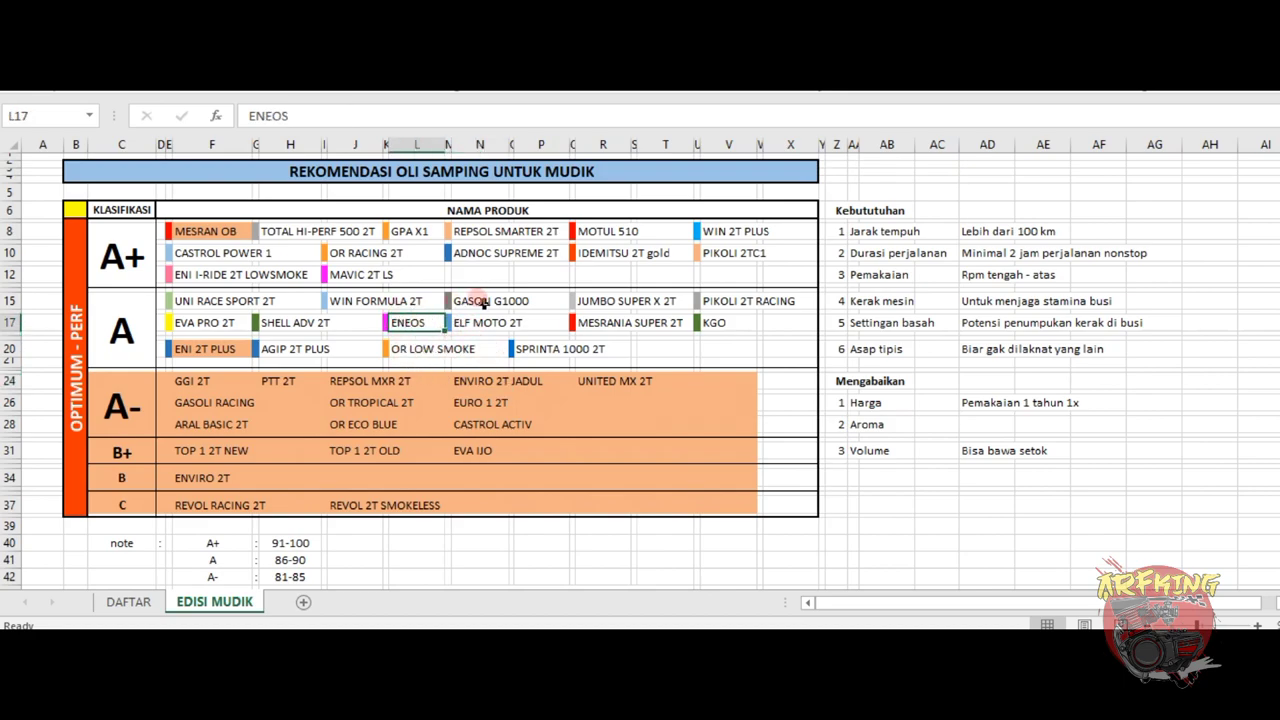
pyautogui.click(718, 316)
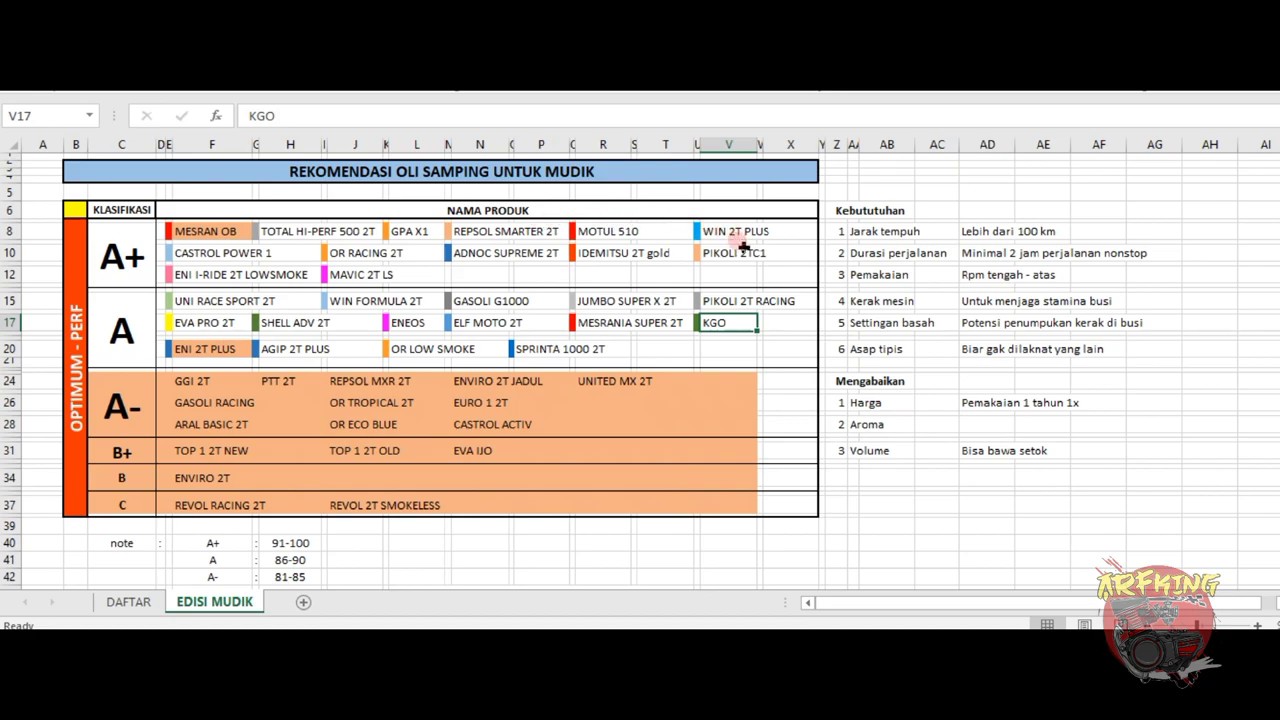
# Shade the IDEMITSU 2T gold entry in the A+ group with the same light orange
pyautogui.moveTo(589, 255); pyautogui.dragTo(645, 255)
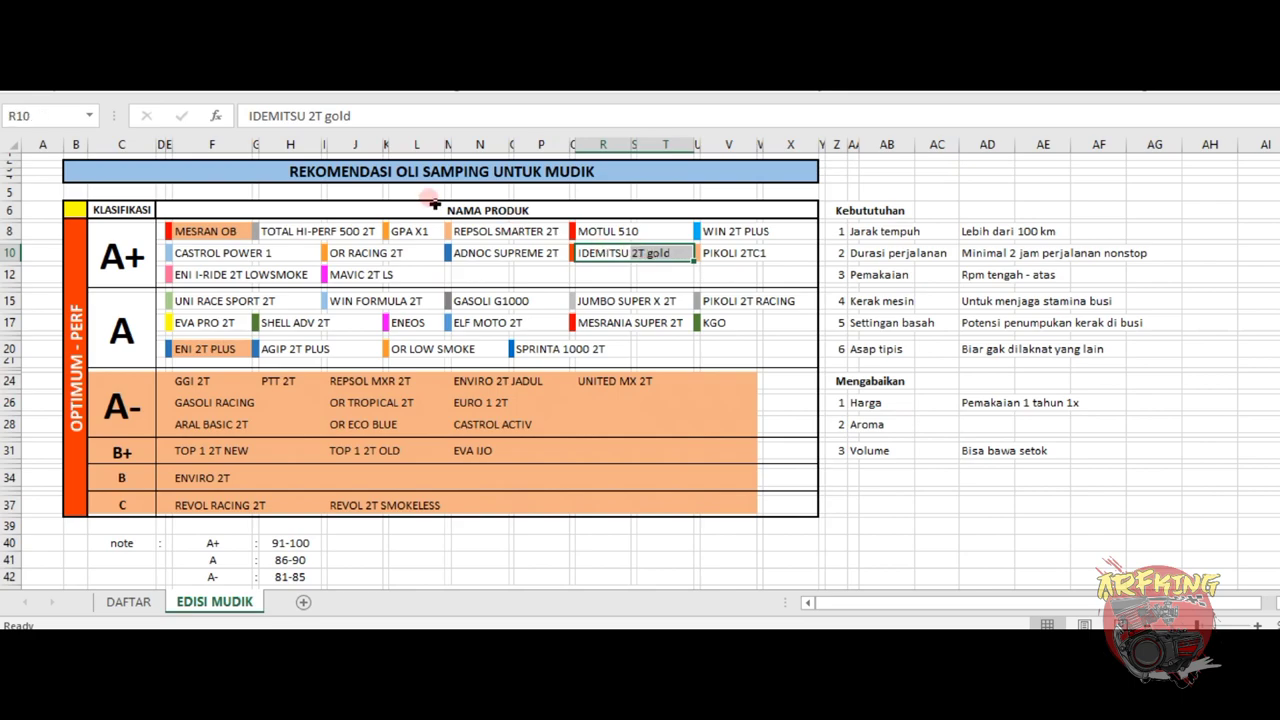
pyautogui.press('F4')
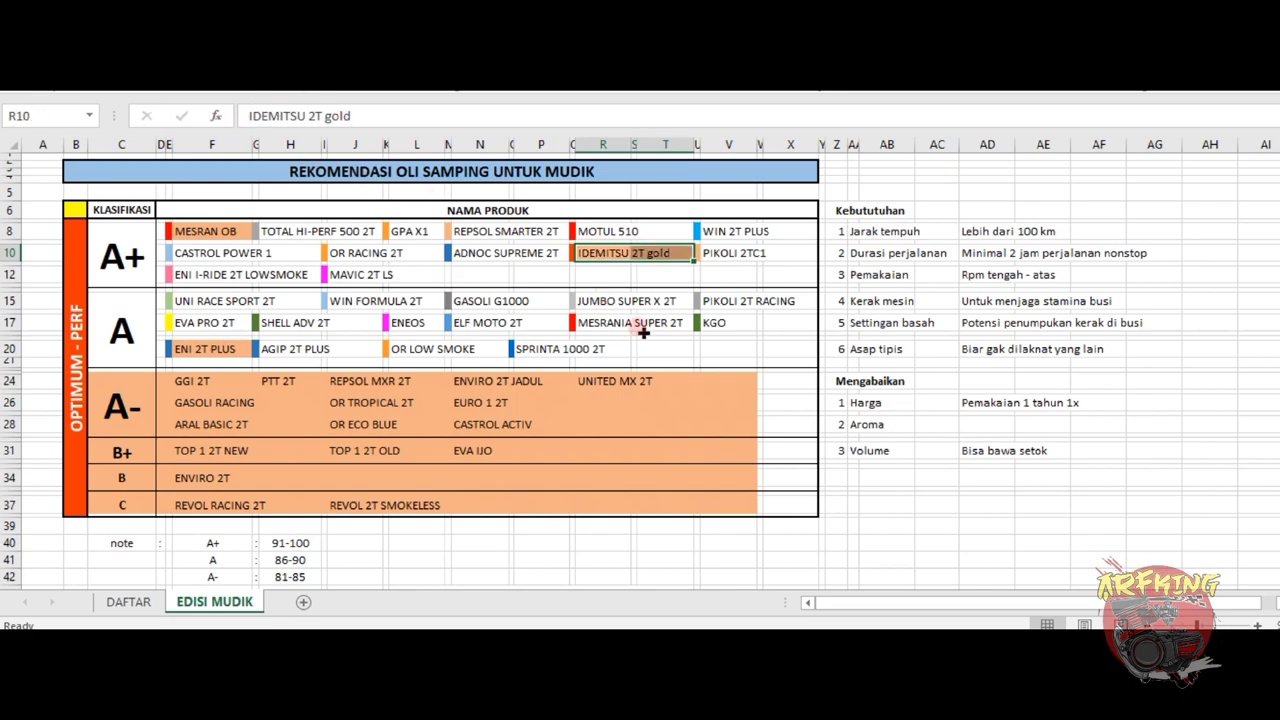
pyautogui.click(660, 345)
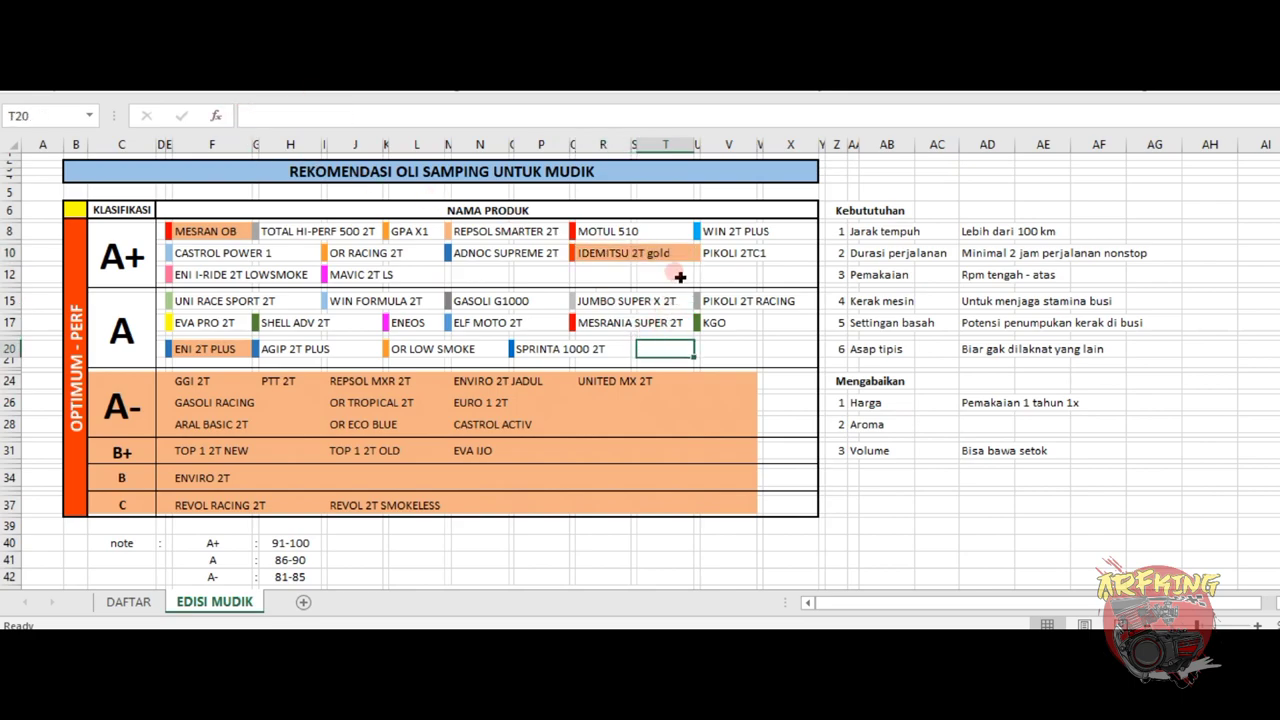
pyautogui.click(593, 253)
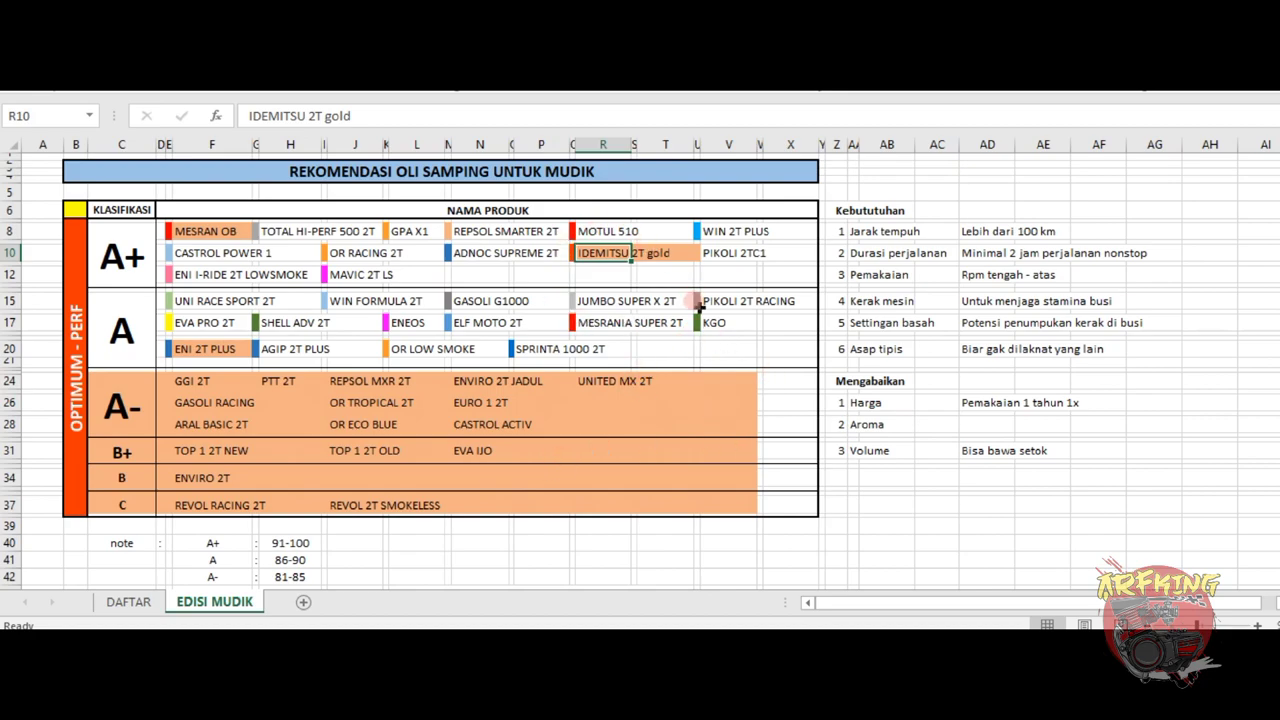
pyautogui.click(698, 254)
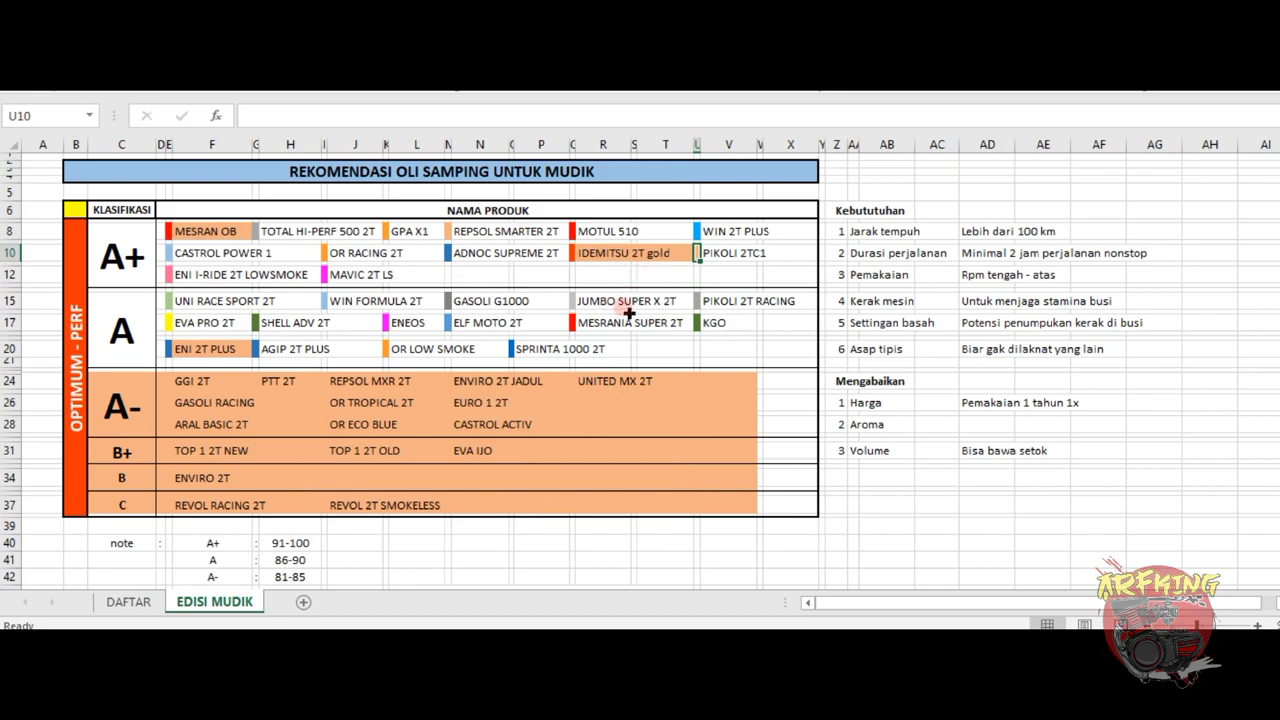
pyautogui.click(592, 250)
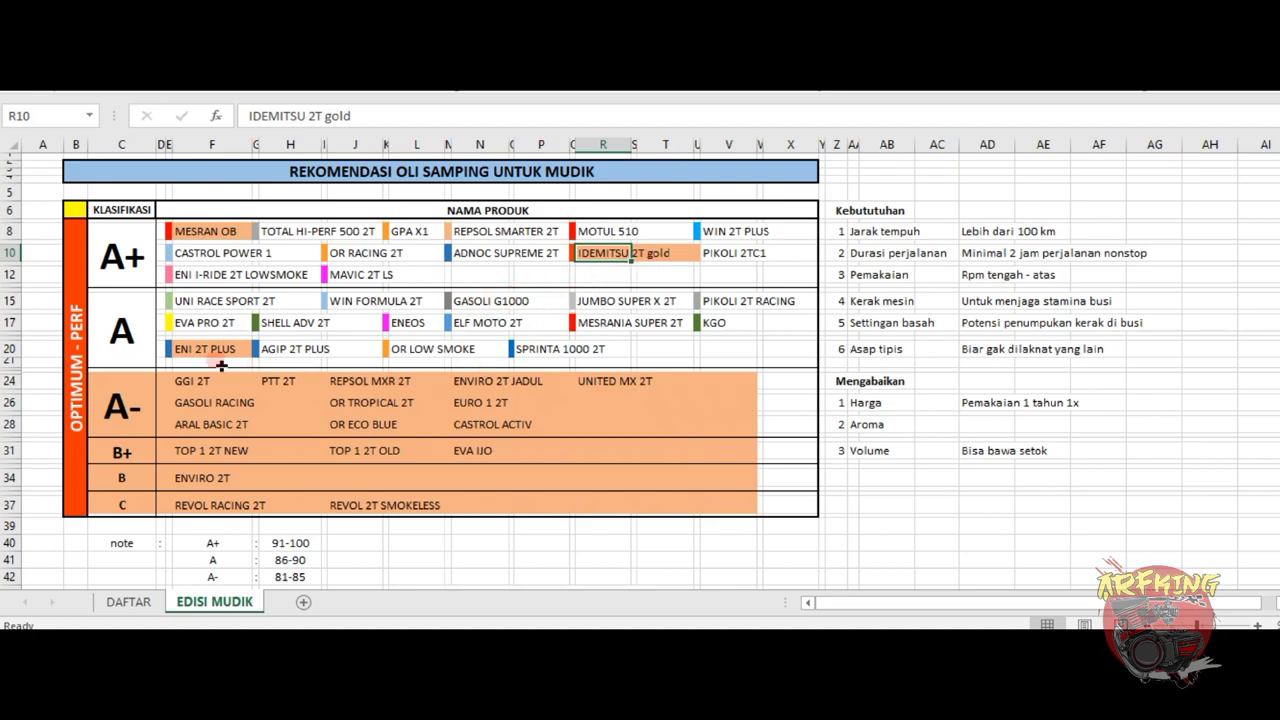
# Mark EVA PRO 2T in the A group with the same light orange fill
pyautogui.click(178, 318)
pyautogui.moveTo(178, 318); pyautogui.dragTo(172, 320)
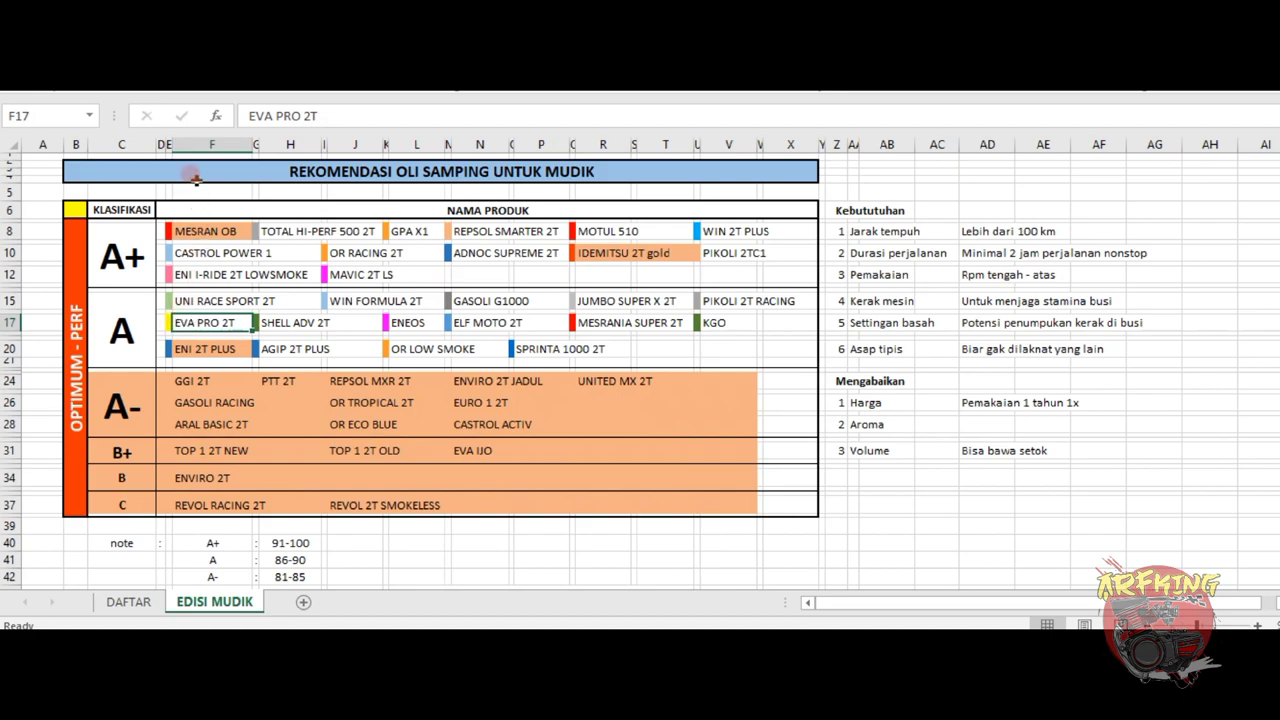
pyautogui.hotkey('ctrl', 'c')
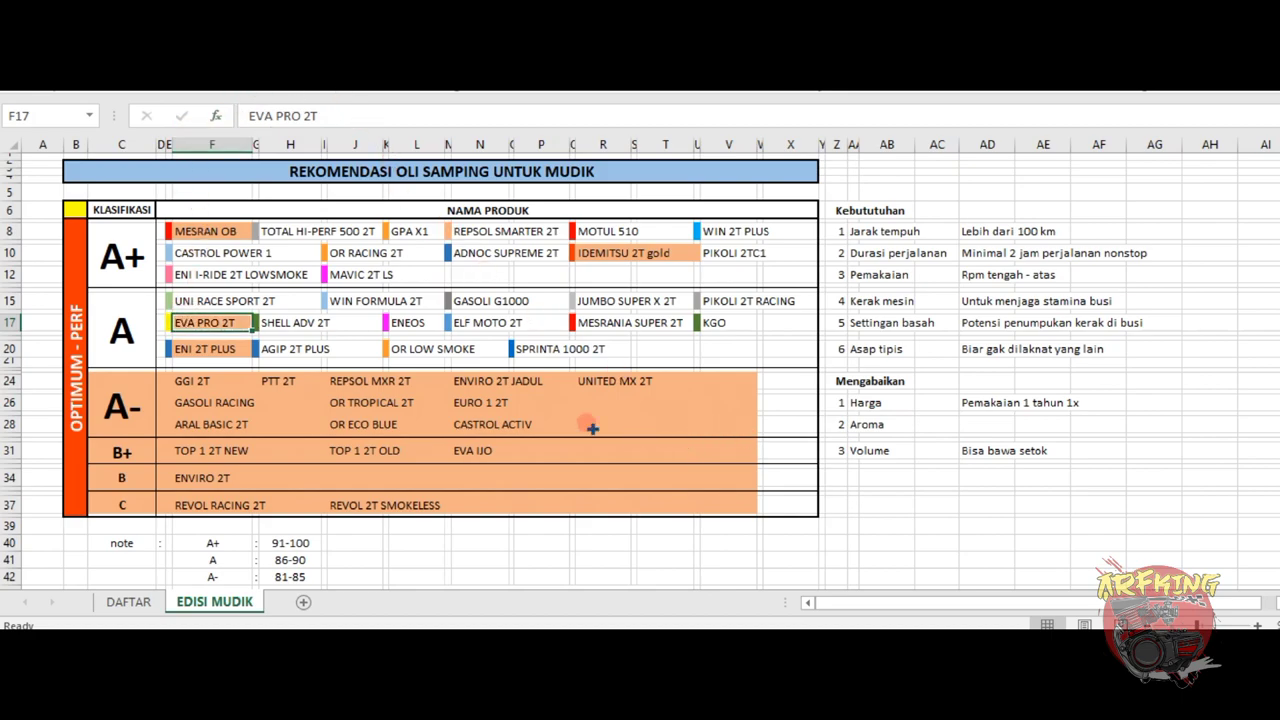
pyautogui.click(226, 378)
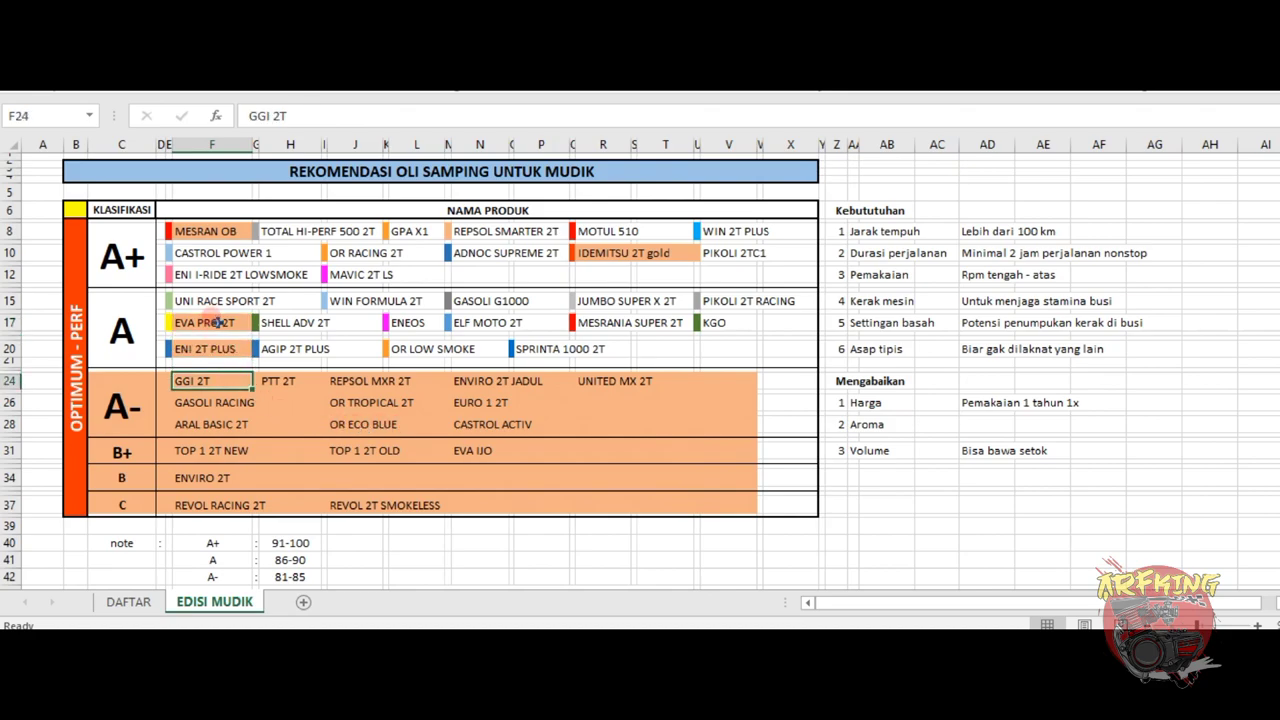
# Examine the OR LOW SMOKE entry in row 20 and the OR TROPICAL 2T entry in row 26
pyautogui.click(405, 345)
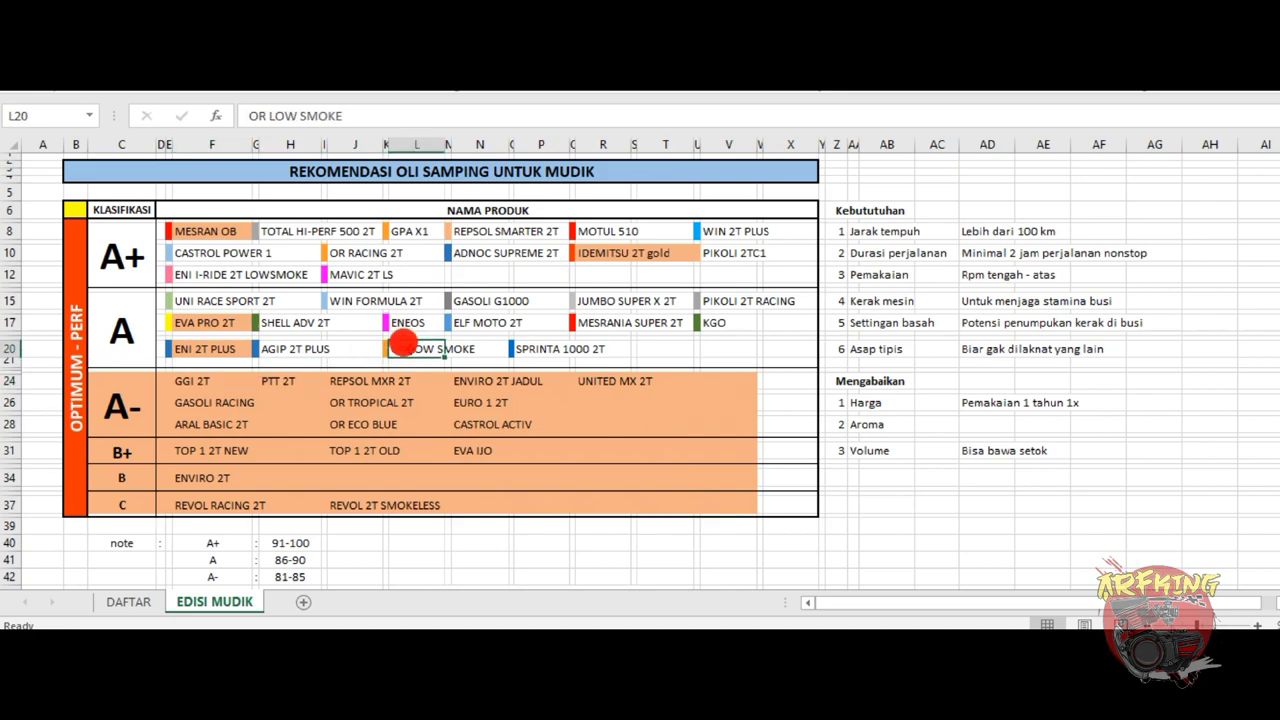
pyautogui.moveTo(413, 346); pyautogui.dragTo(466, 347)
pyautogui.click(468, 350)
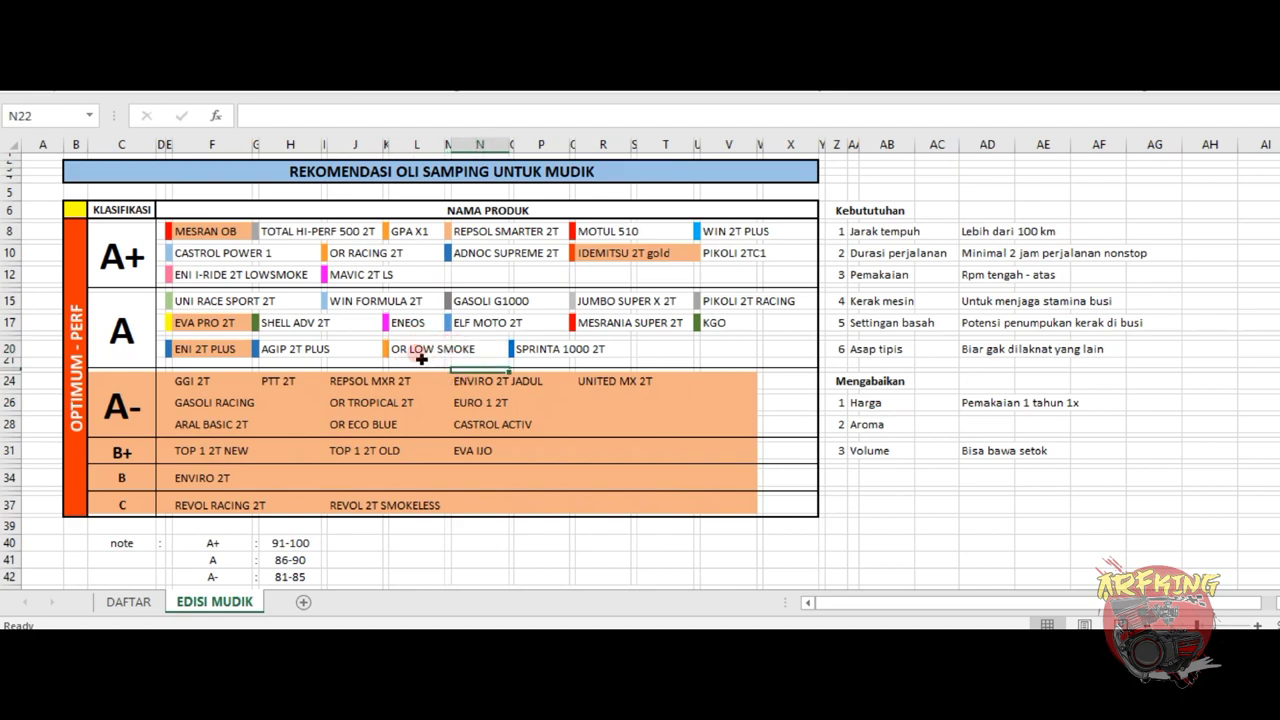
pyautogui.click(442, 348)
pyautogui.click(468, 348)
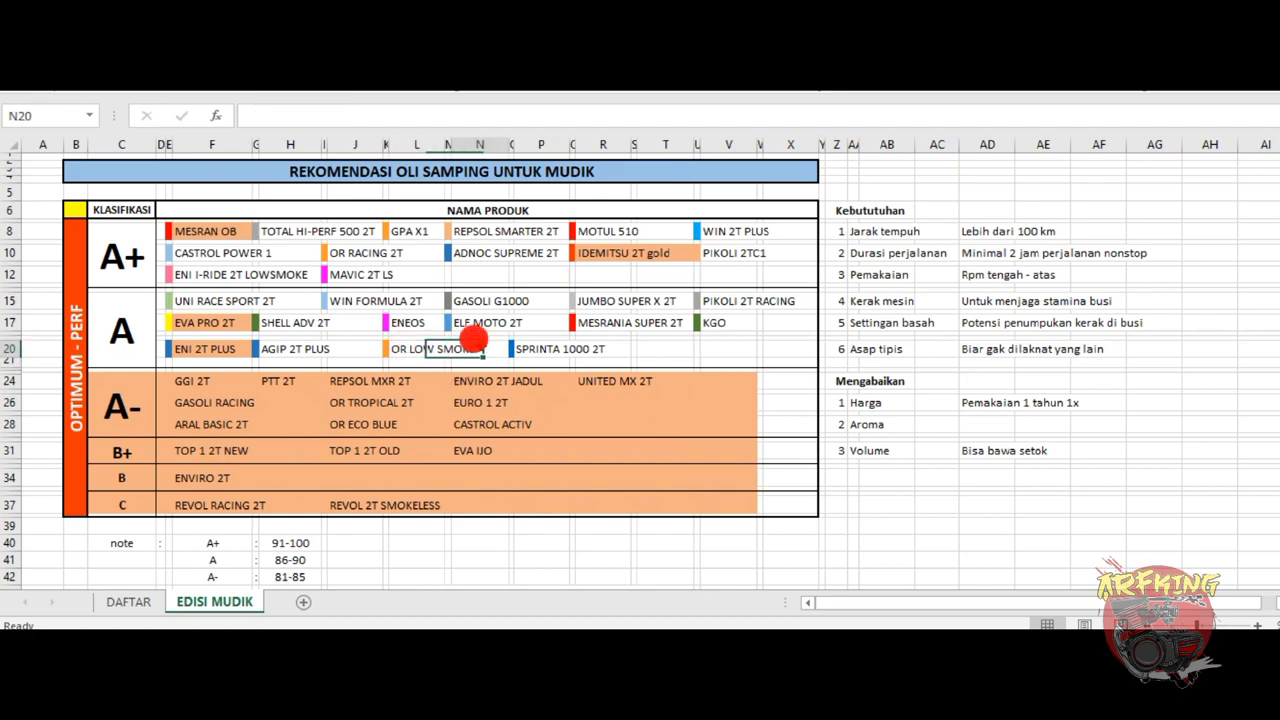
pyautogui.click(422, 346)
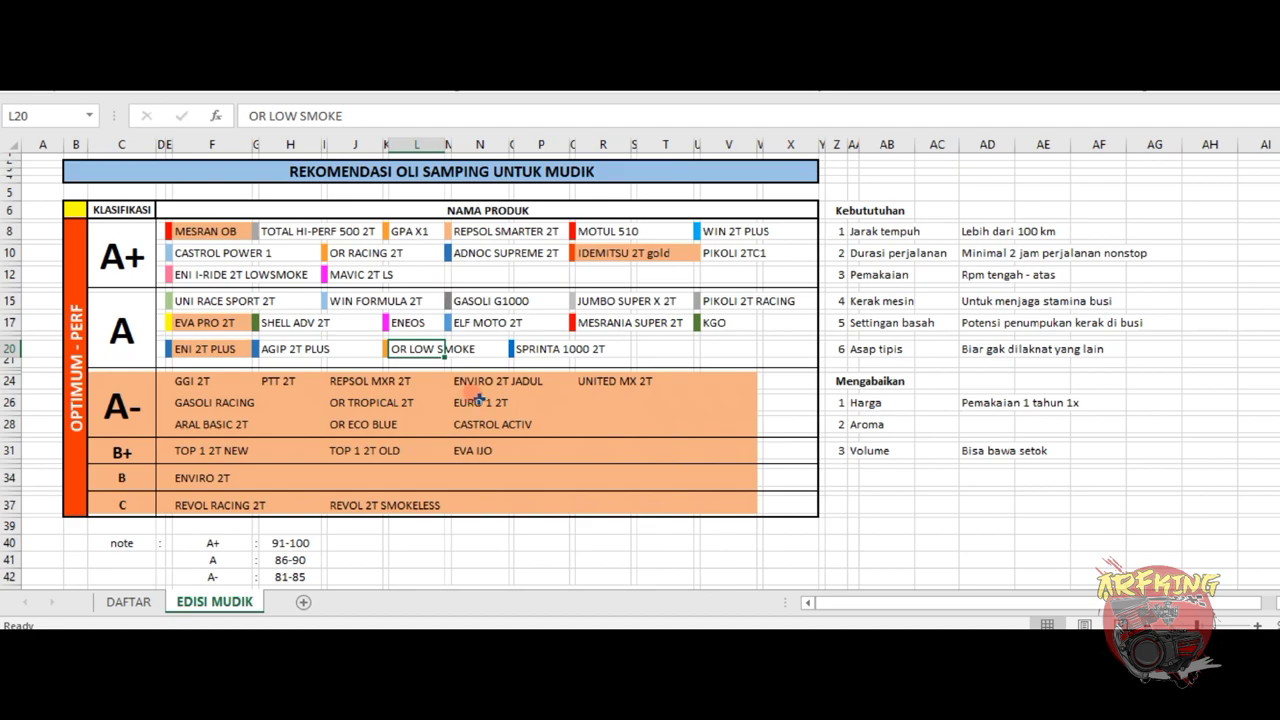
pyautogui.click(427, 396)
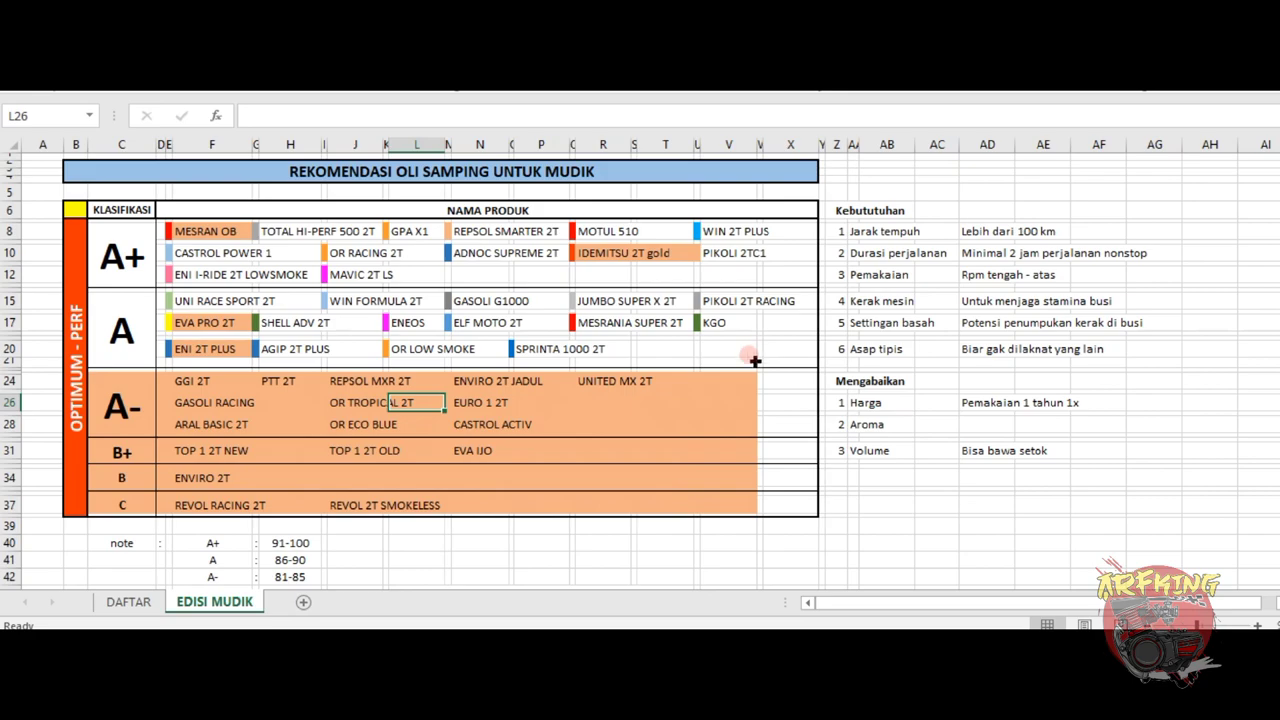
# Give MESRANIA SUPER 2T in the A group the same light orange fill
pyautogui.click(886, 476)
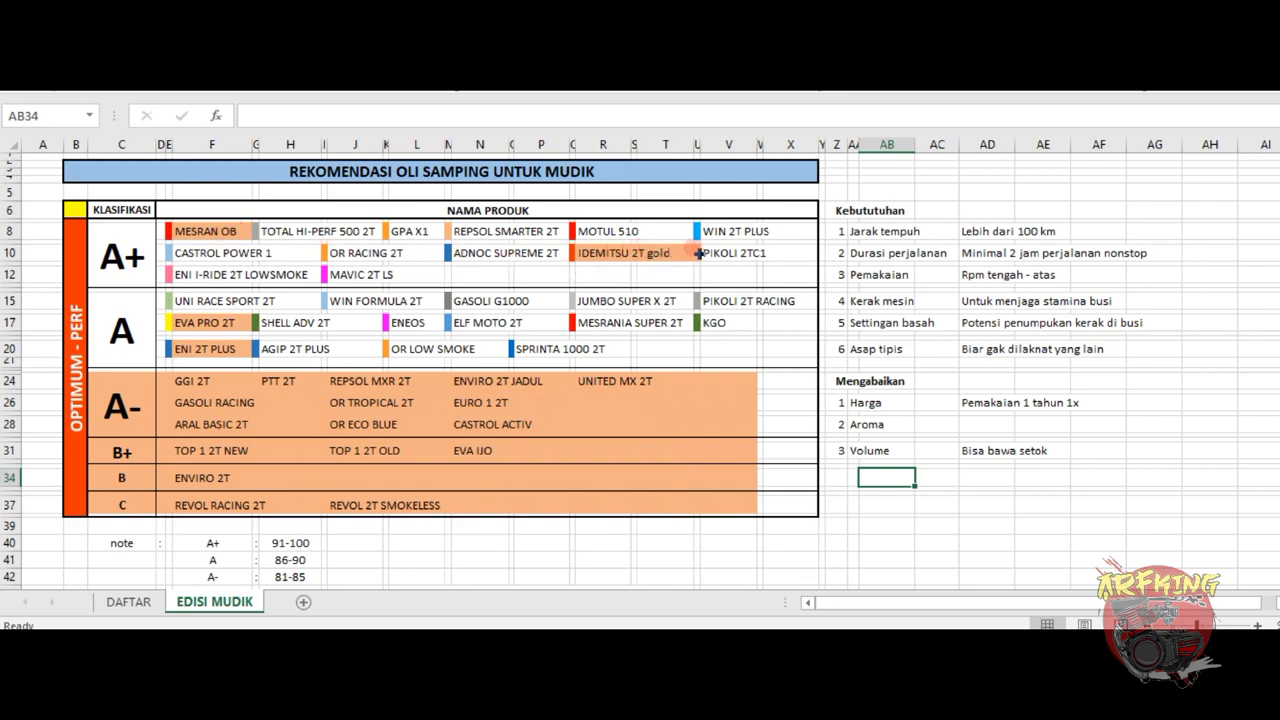
pyautogui.click(582, 318)
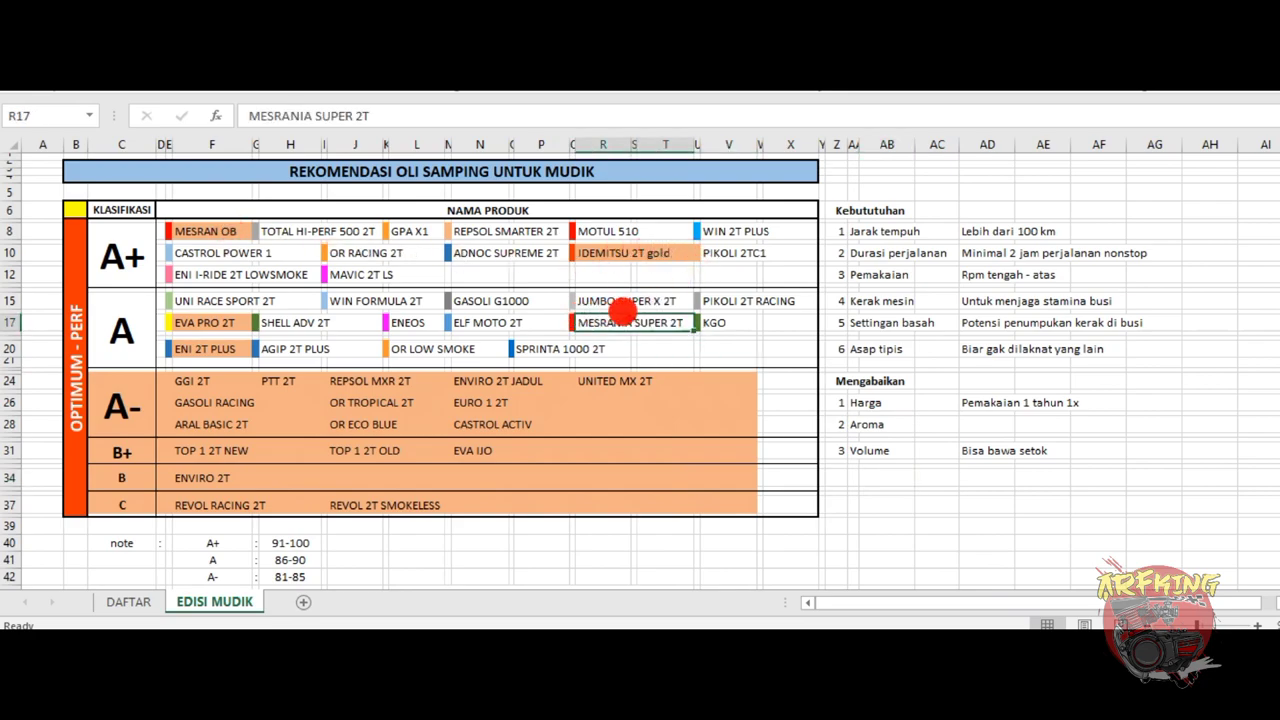
pyautogui.press('F4')
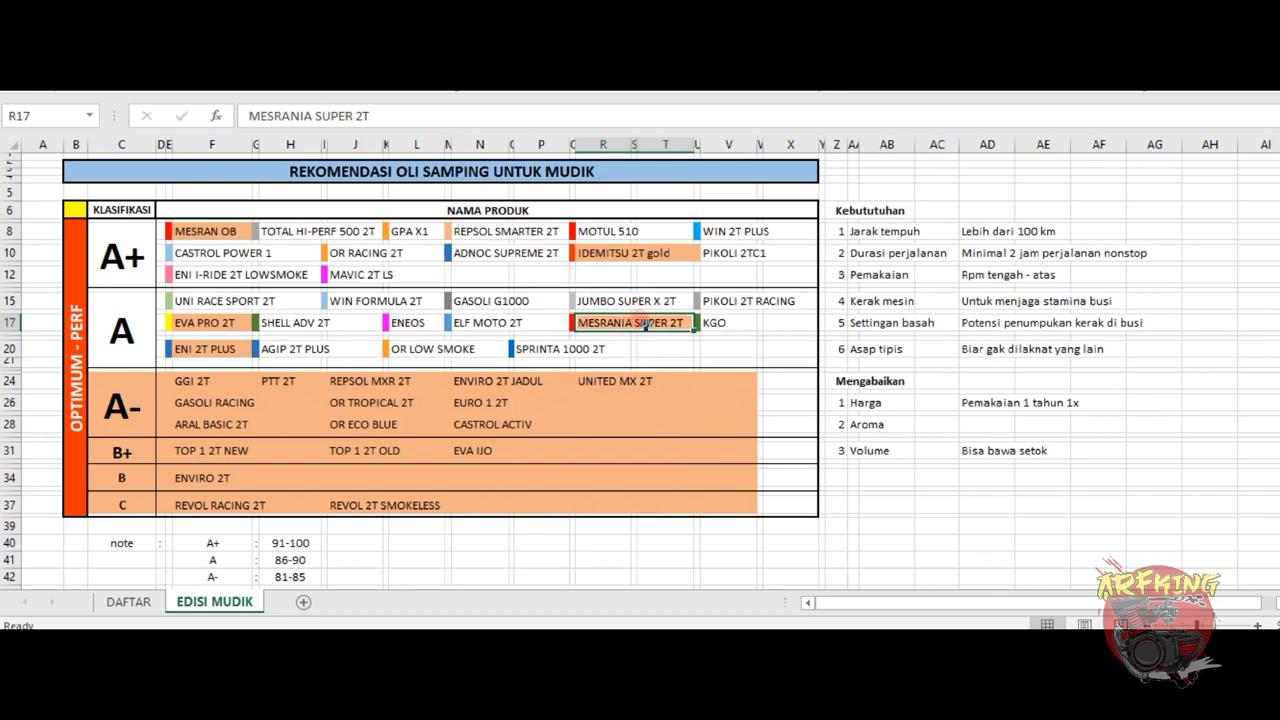
# Review the marked MESRAN OB and ENI 2T PLUS entries and the unmarked PIKOLI 2T RACING entry
pyautogui.click(221, 229)
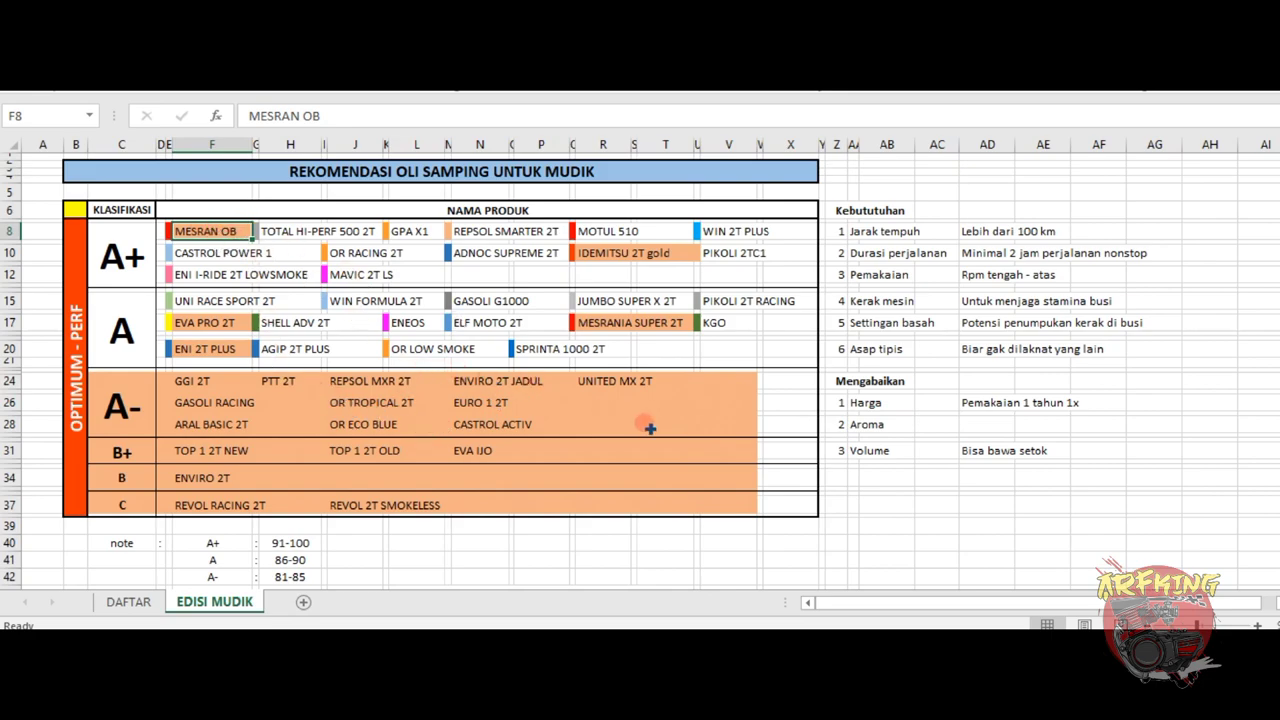
pyautogui.click(193, 352)
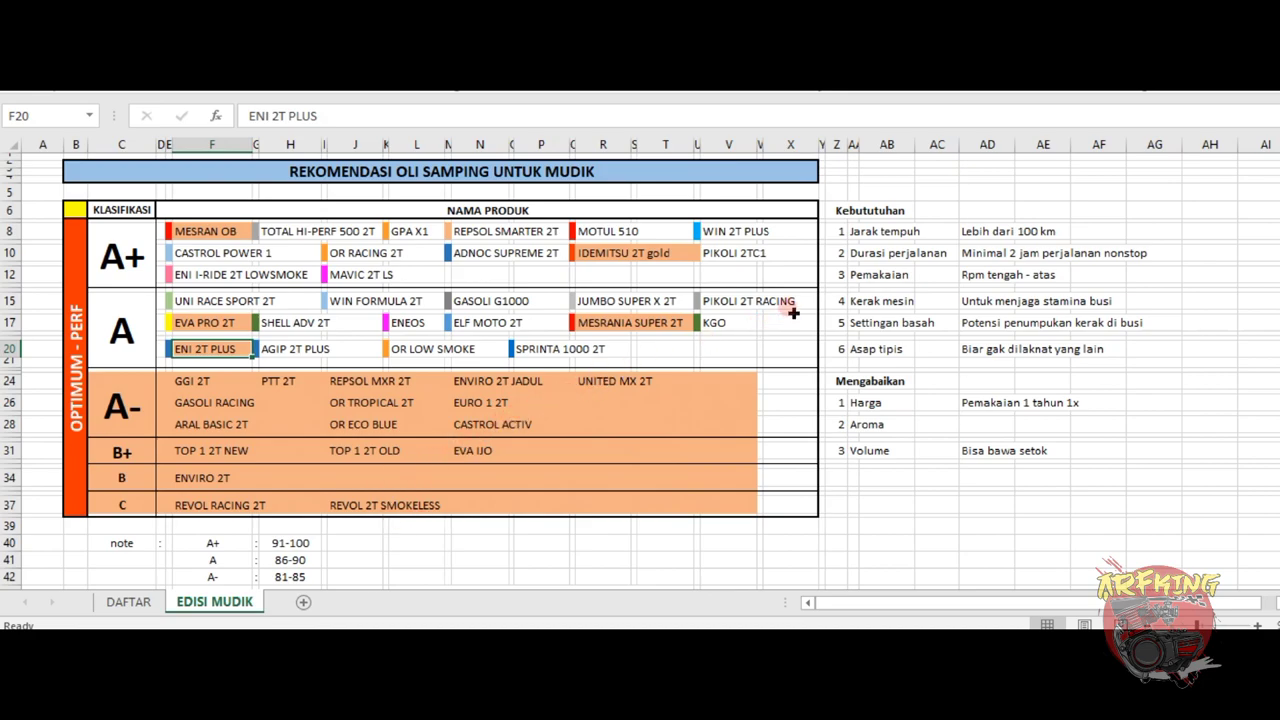
pyautogui.click(725, 300)
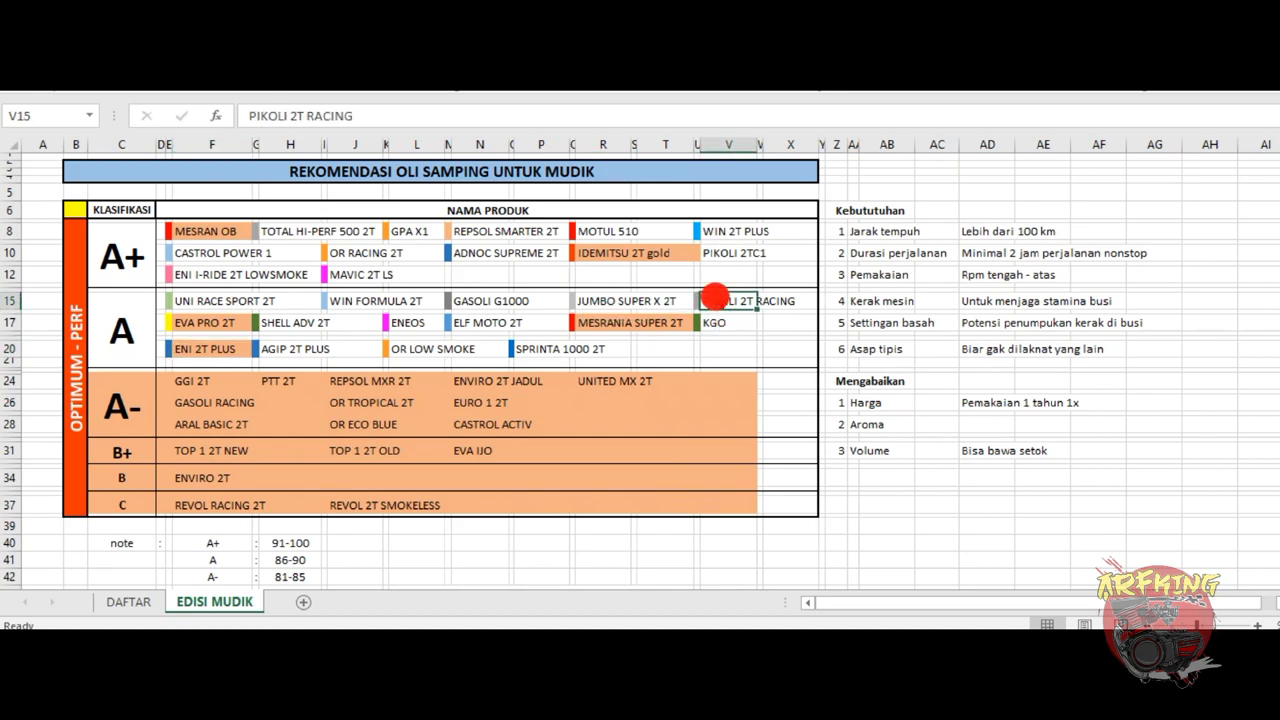
pyautogui.click(785, 298)
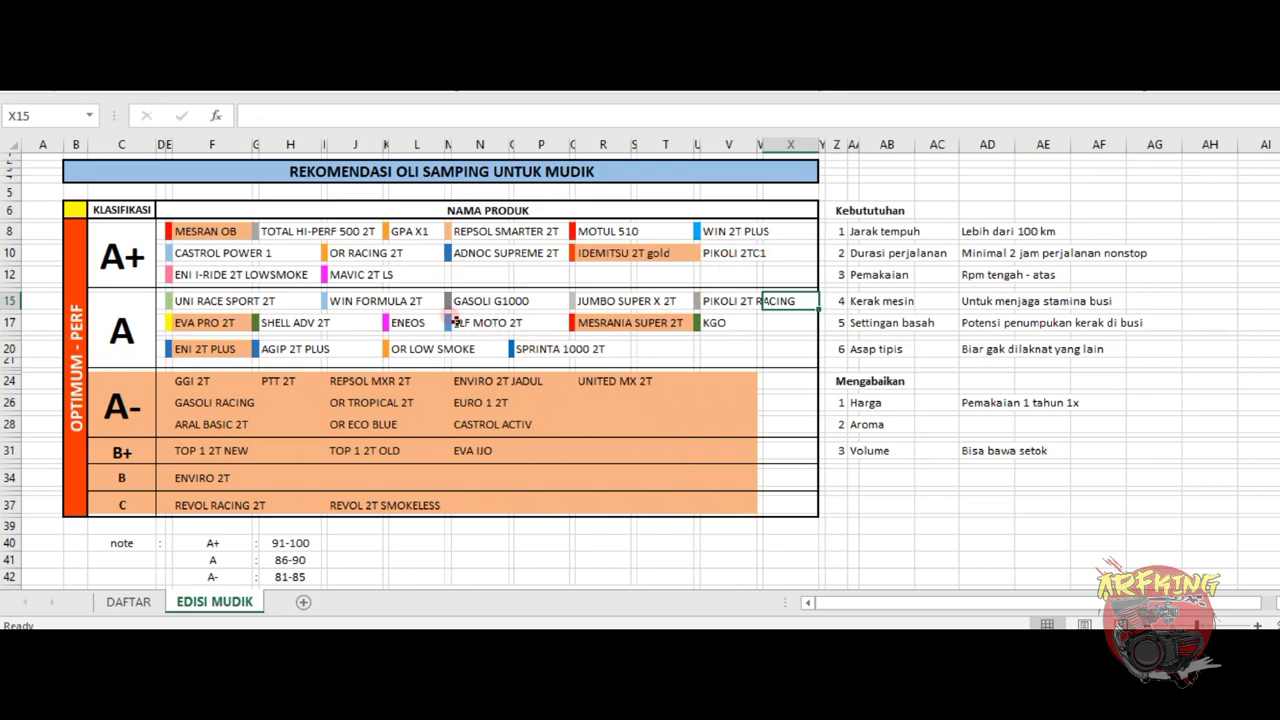
# Review the unmarked MAVIC 2T LS and ADNOC SUPREME 2T entries and the orange-filled A- to C classification rows
pyautogui.click(341, 276)
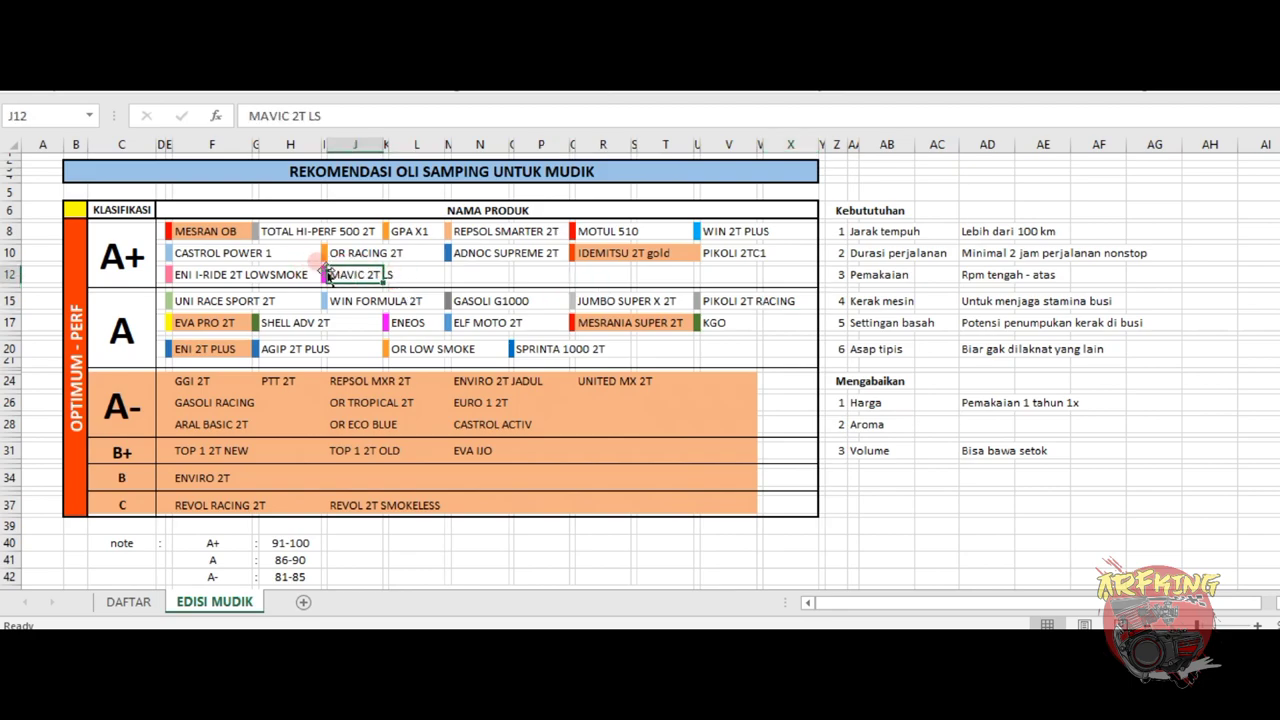
pyautogui.click(490, 254)
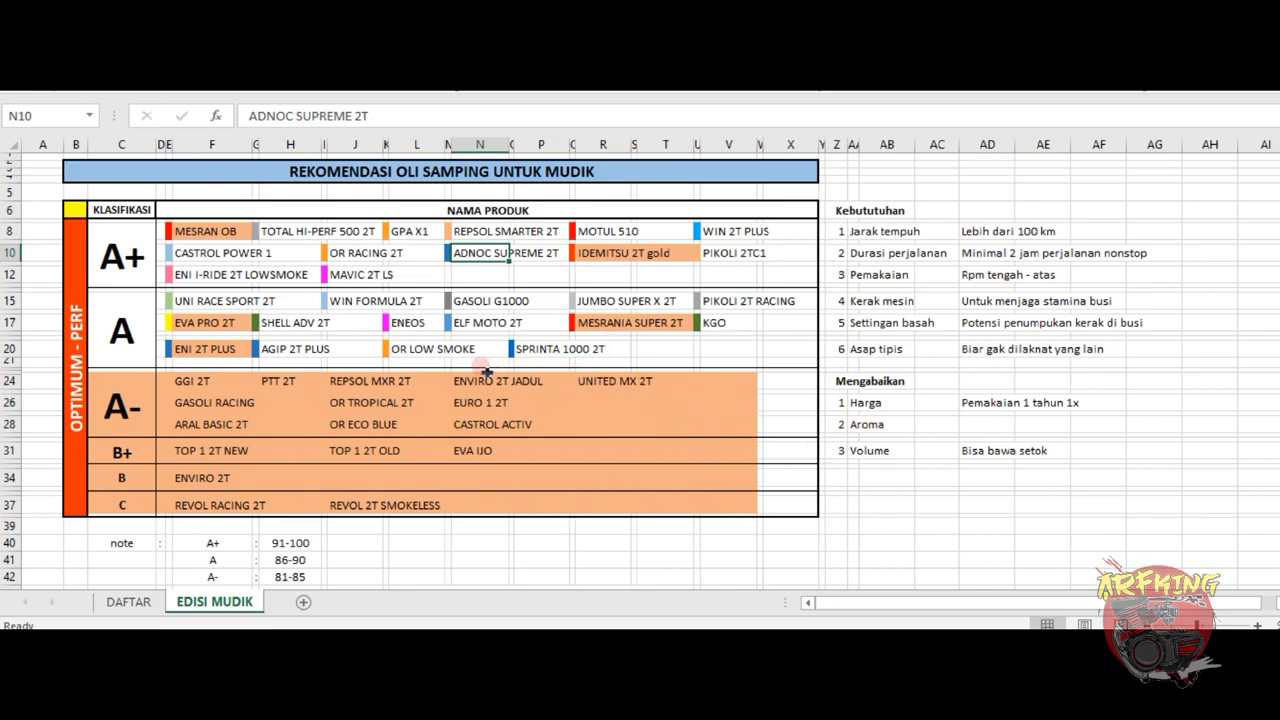
pyautogui.click(718, 362)
pyautogui.click(732, 421)
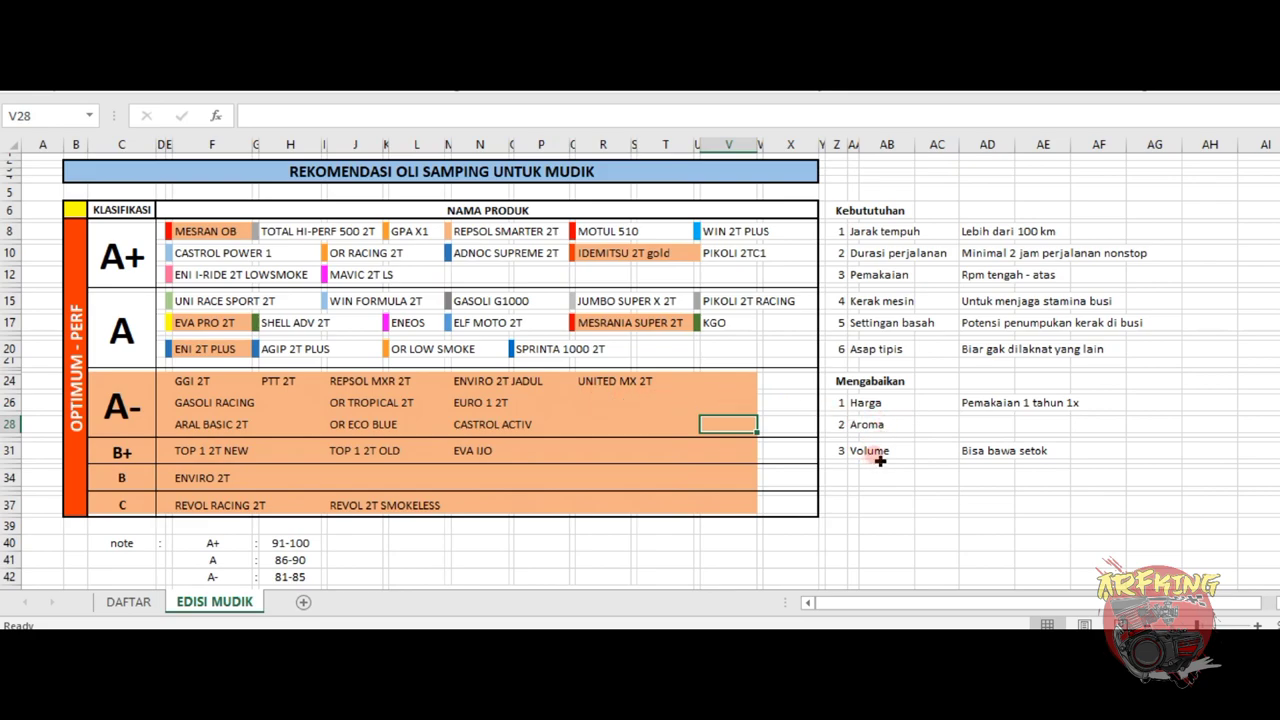
pyautogui.click(634, 478)
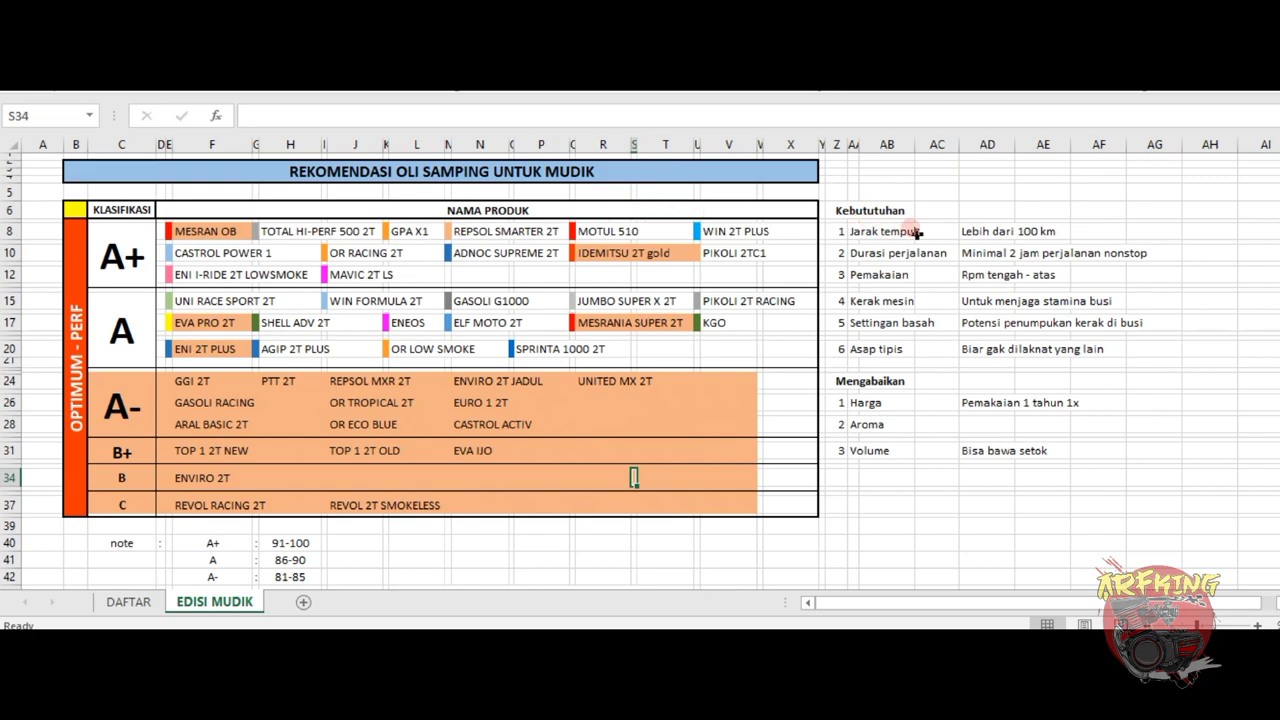
pyautogui.click(655, 496)
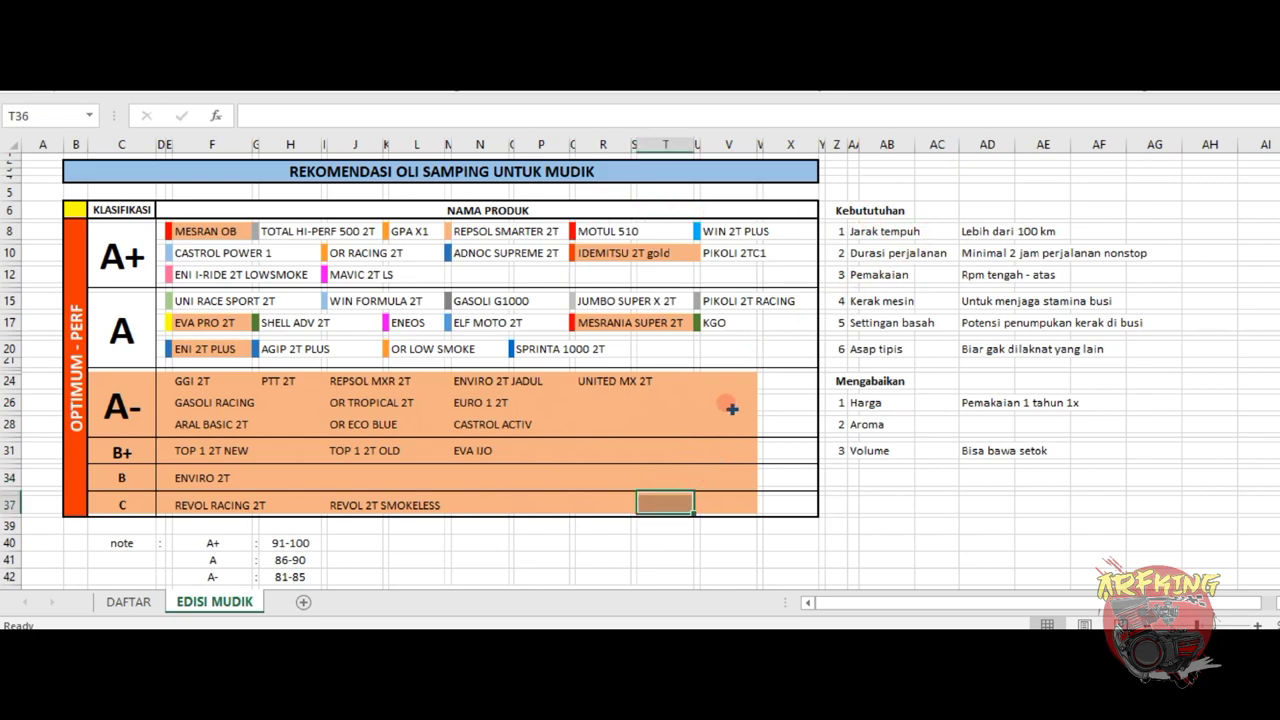
pyautogui.click(748, 400)
pyautogui.click(762, 414)
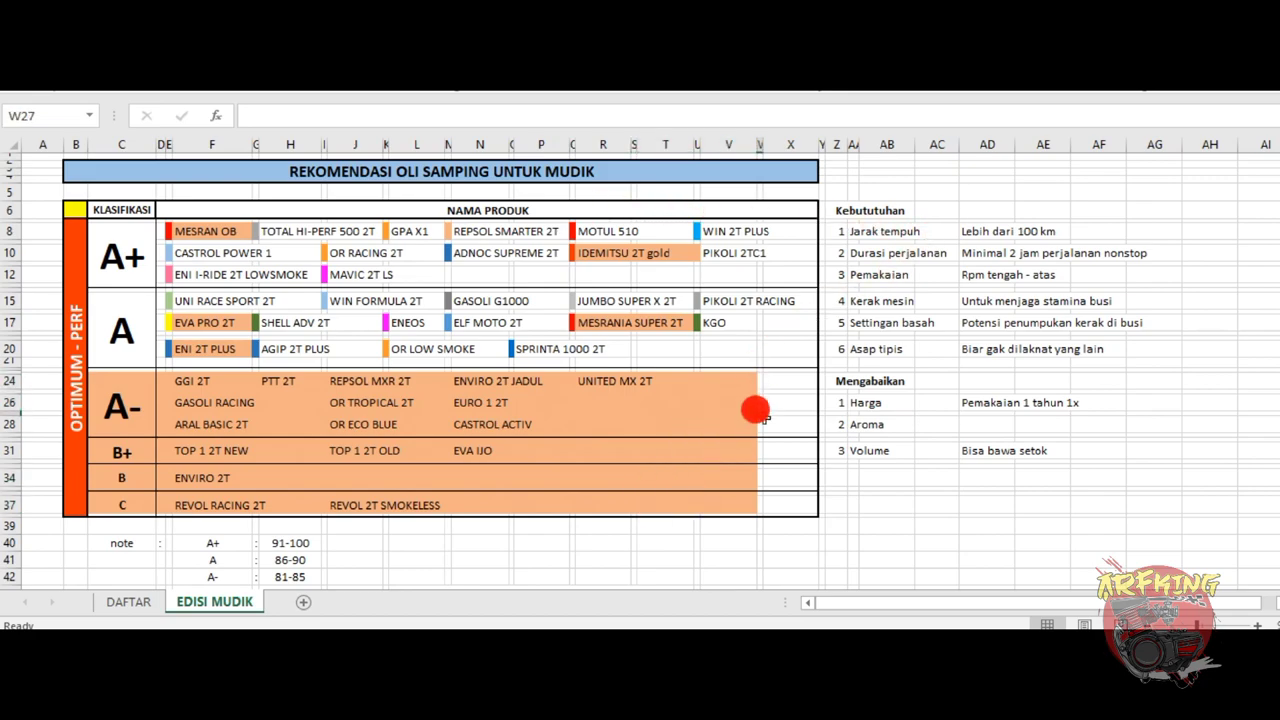
pyautogui.click(758, 475)
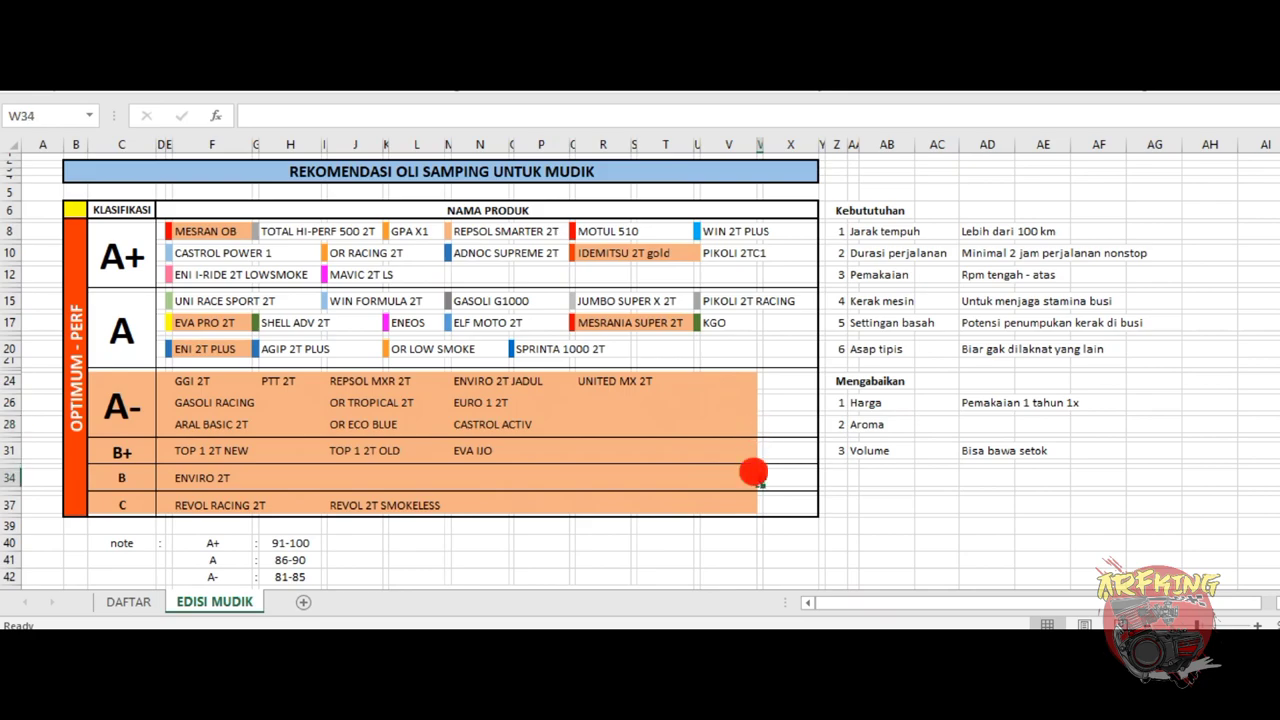
pyautogui.click(761, 504)
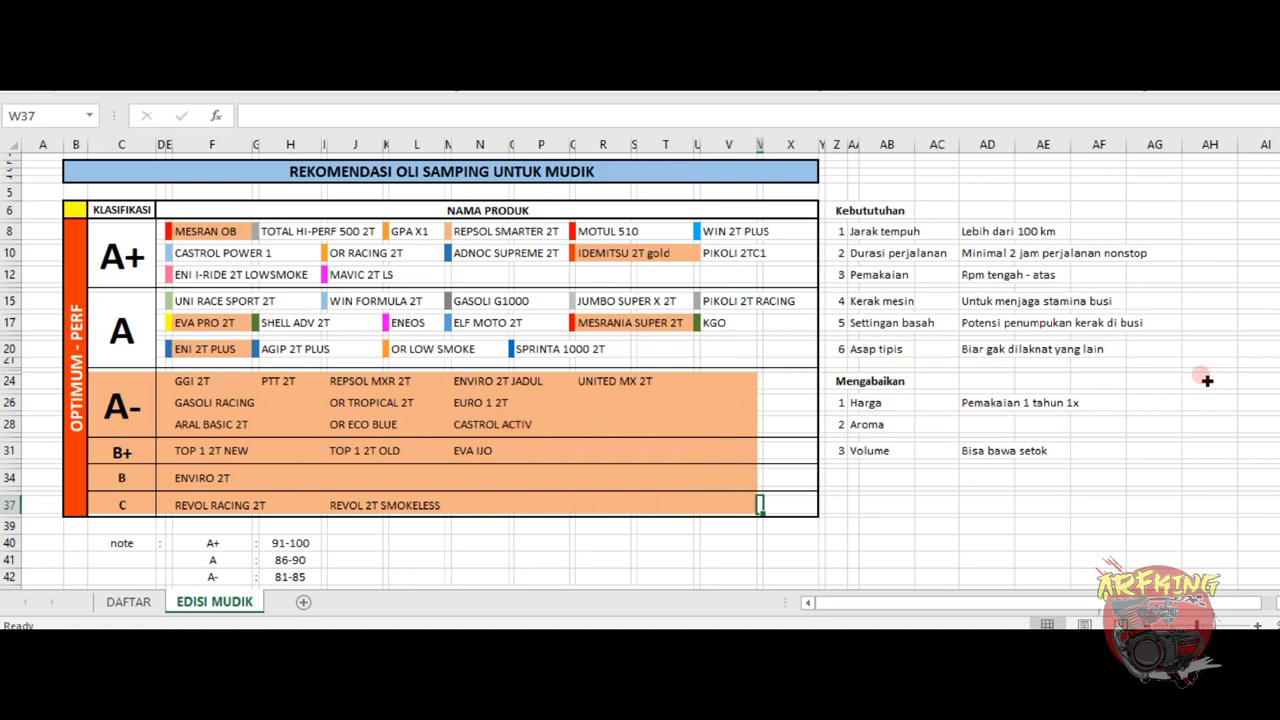
pyautogui.moveTo(1272, 296)
pyautogui.mouseDown()
pyautogui.moveTo(1272, 312)
pyautogui.moveTo(1264, 292)
pyautogui.mouseUp()
pyautogui.click(234, 146)
pyautogui.click(843, 153)
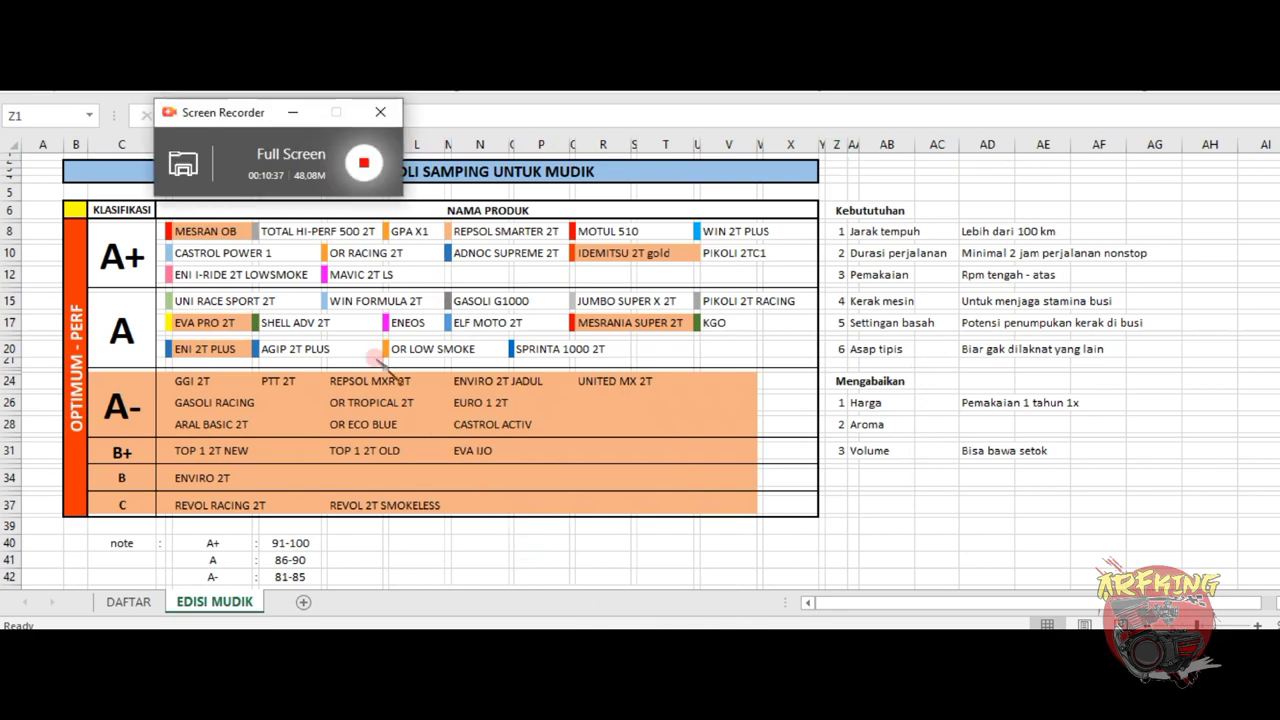
pyautogui.click(364, 162)
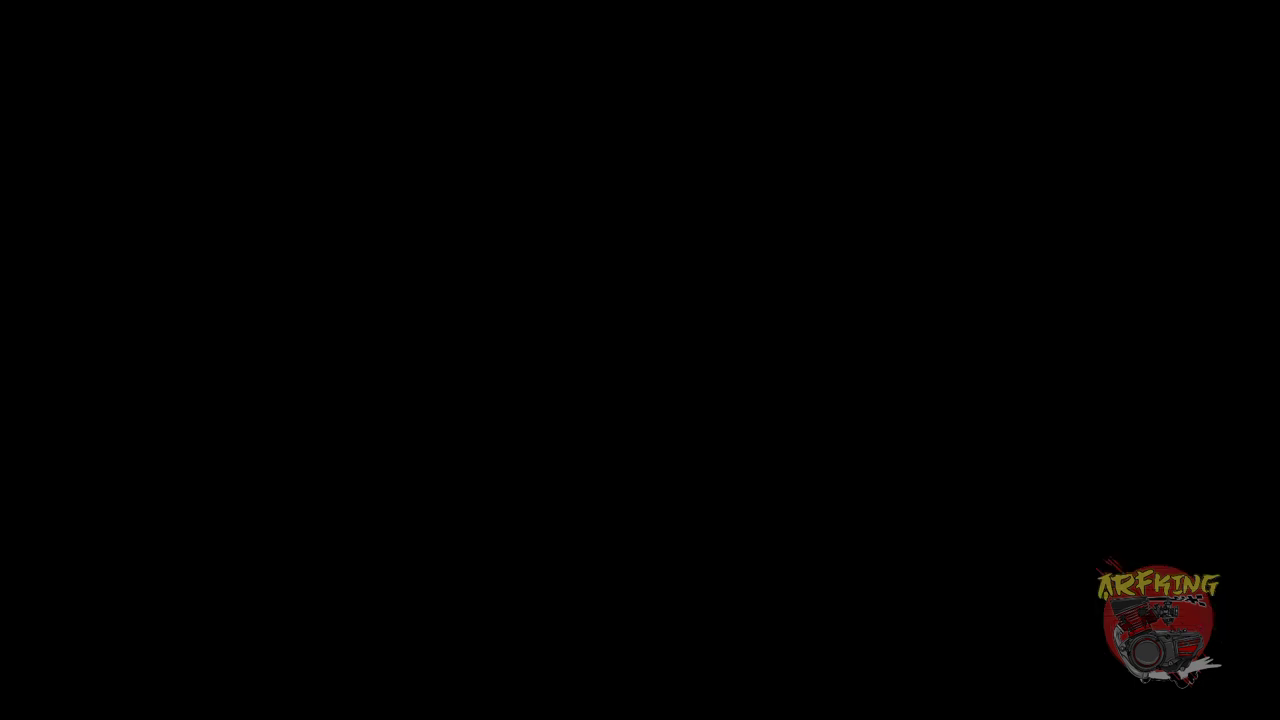